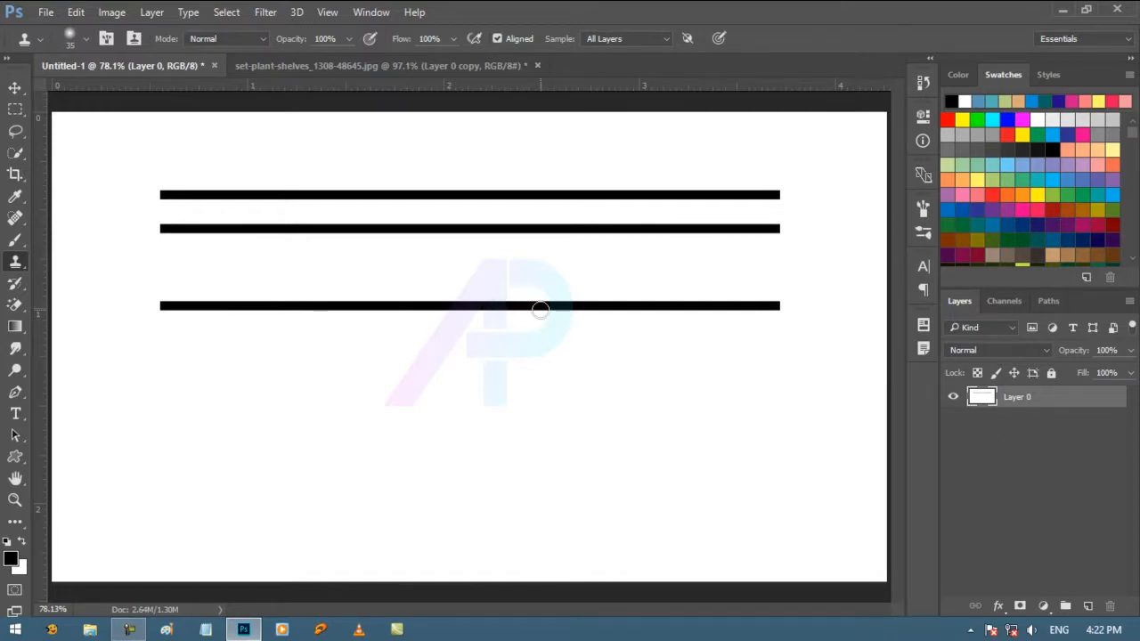
Step: Clone a black bar onto a new layer with the Clone Stamp and move the copy closer beneath the lowest original bar
left_click(1087, 607)
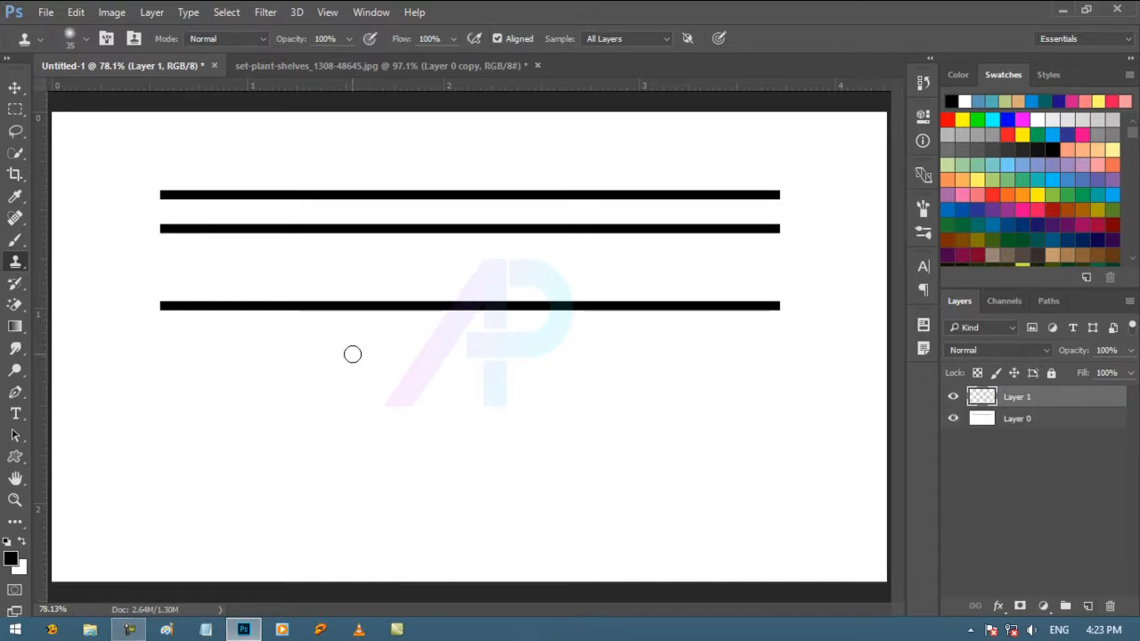
left_click(993, 420)
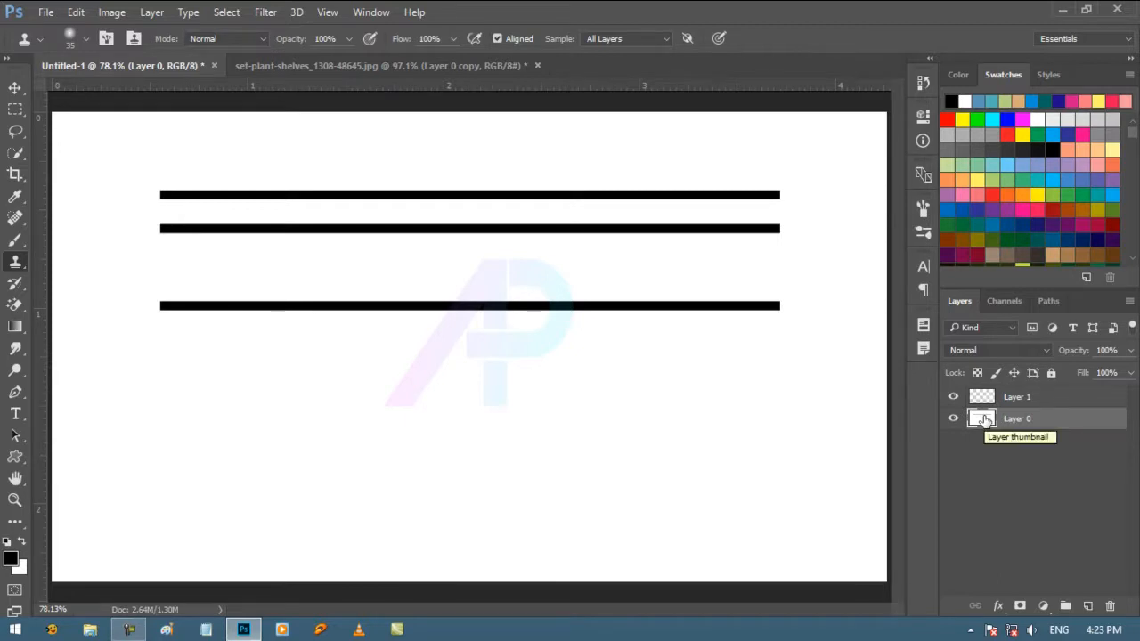
key("ctrl+plus")
key("ctrl+plus")
key("ctrl+plus")
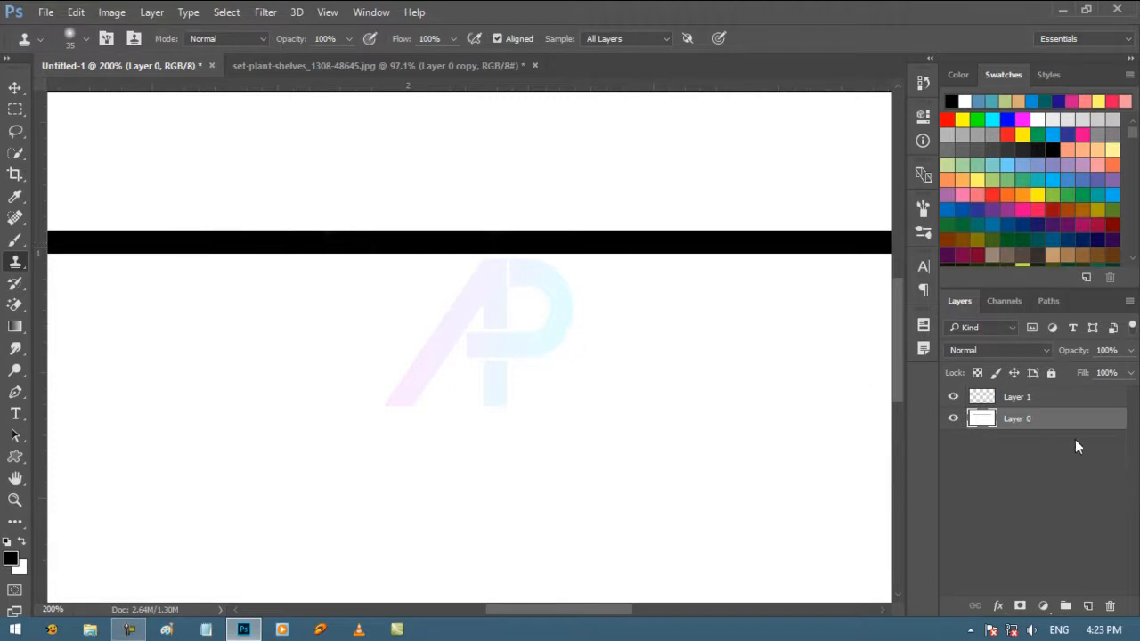
left_click(1074, 402)
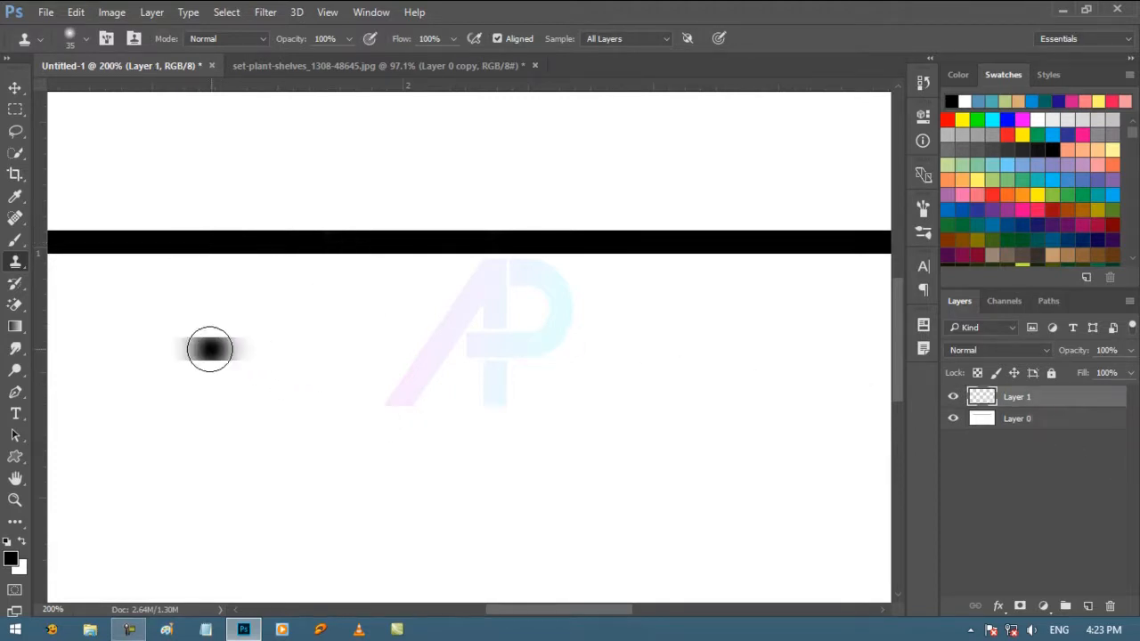
mouse_move(210, 349)
left_mouse_down()
mouse_move(781, 346)
mouse_move(175, 350)
mouse_move(792, 350)
left_mouse_up()
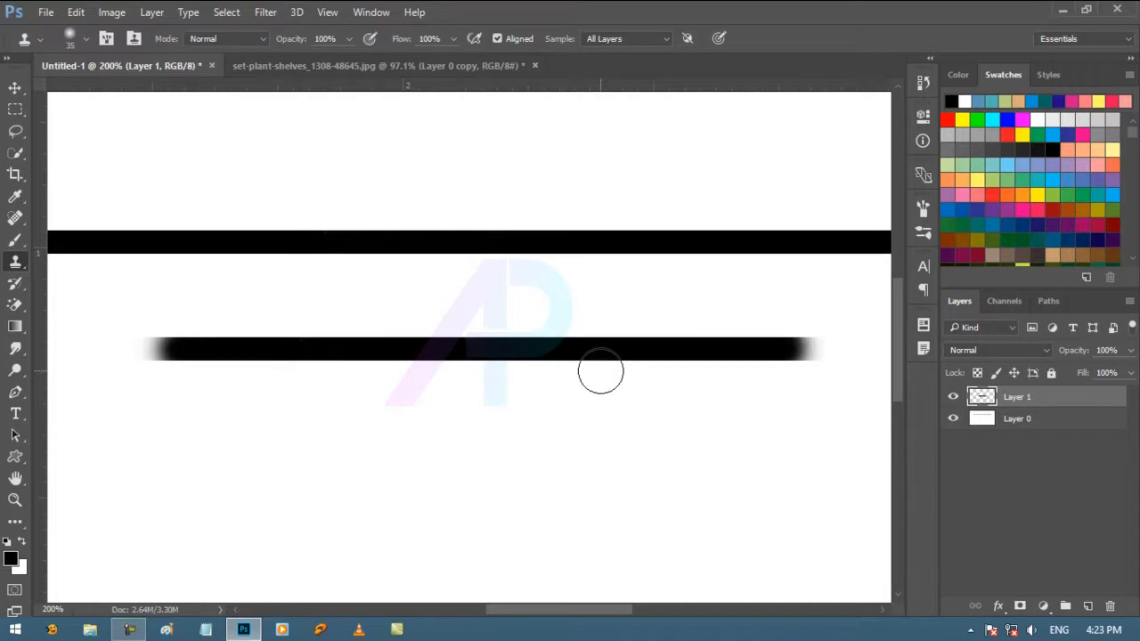
key("v")
mouse_move(667, 364)
left_mouse_down()
mouse_move(618, 425)
mouse_move(650, 305)
mouse_move(618, 519)
mouse_move(647, 344)
mouse_move(600, 333)
mouse_move(651, 320)
left_mouse_up()
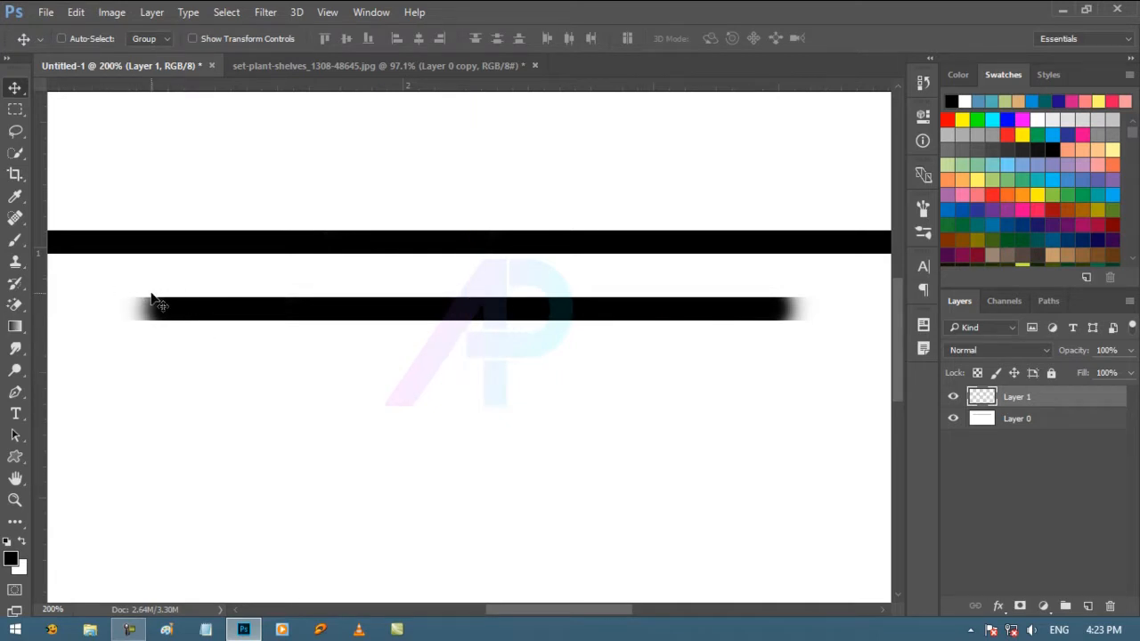
Step: Sample the original bar with the Clone Stamp and set the brush to maximum hardness
left_click(15, 261)
left_click(347, 242)
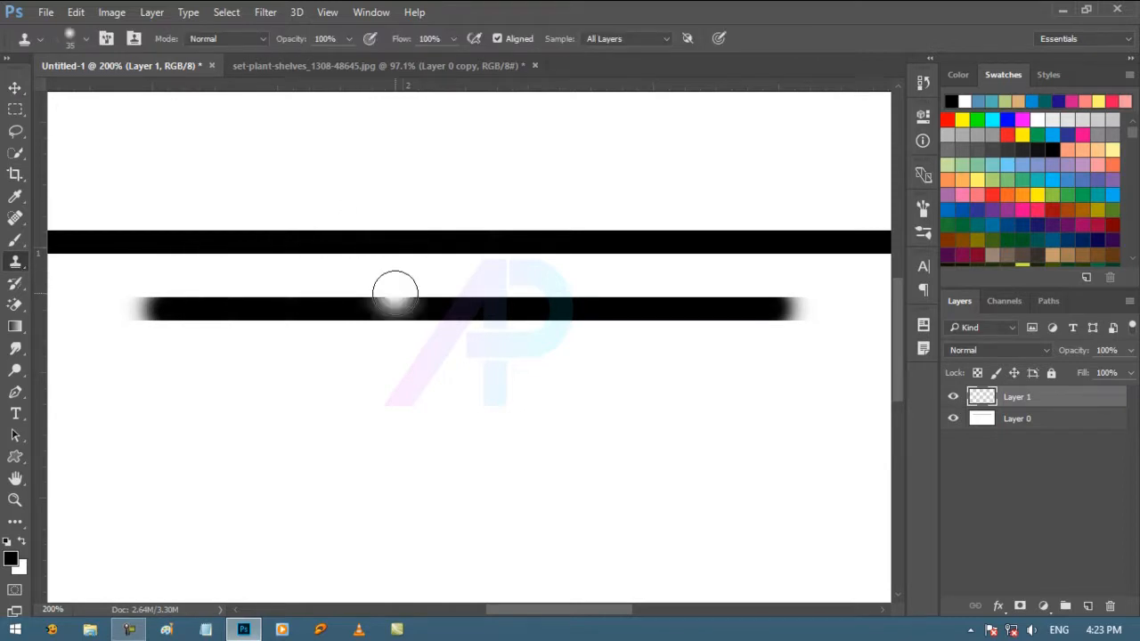
right_click(346, 185)
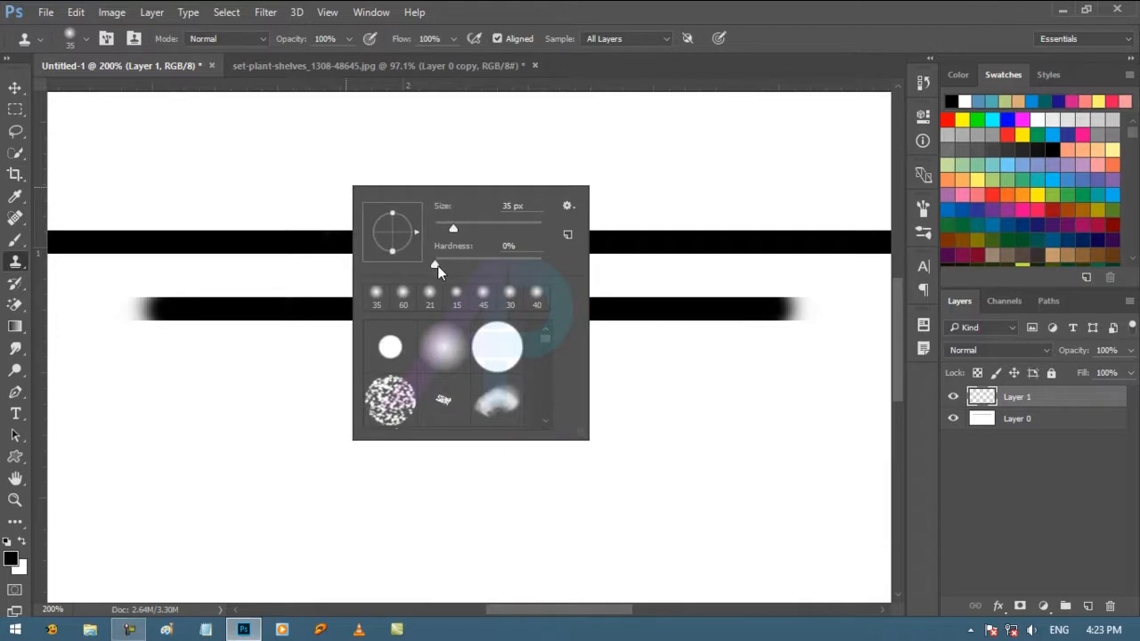
left_click_drag(437, 265, 558, 267)
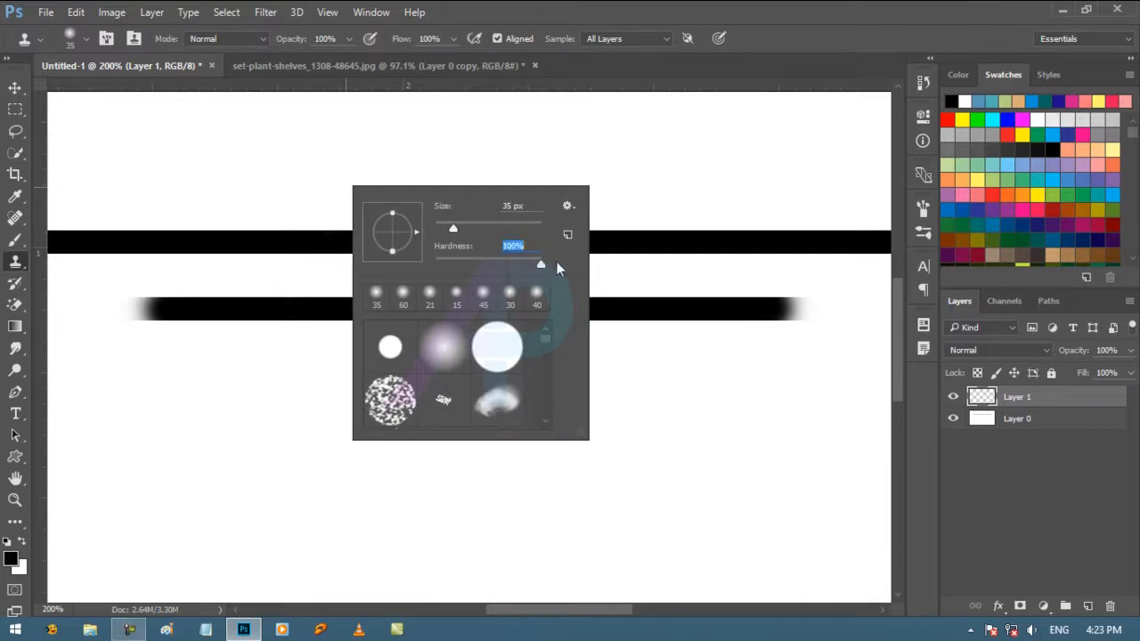
left_click(703, 70)
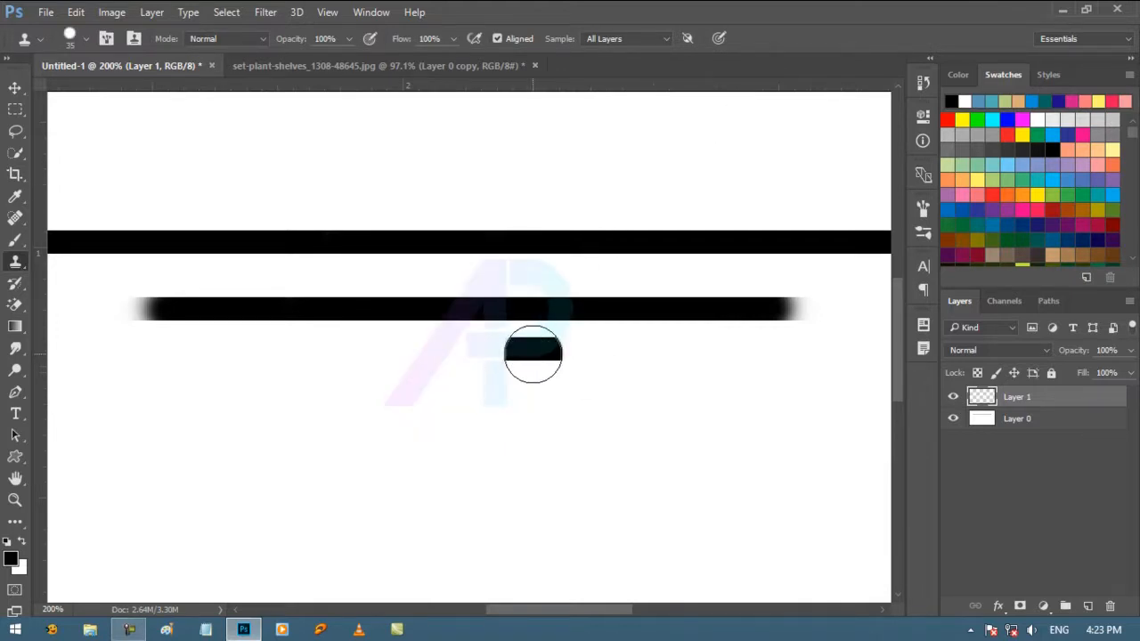
Step: Add a layer above Layer 0 and clone a hard-edged copy of the bar below the soft-edged one
left_click(1012, 425)
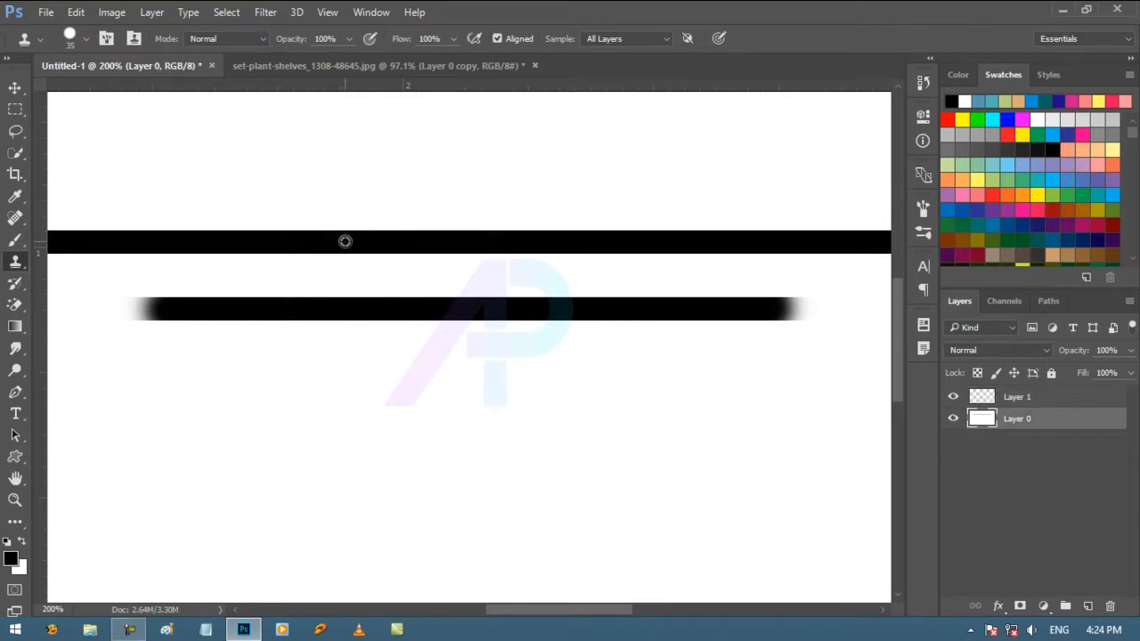
left_click(1066, 606)
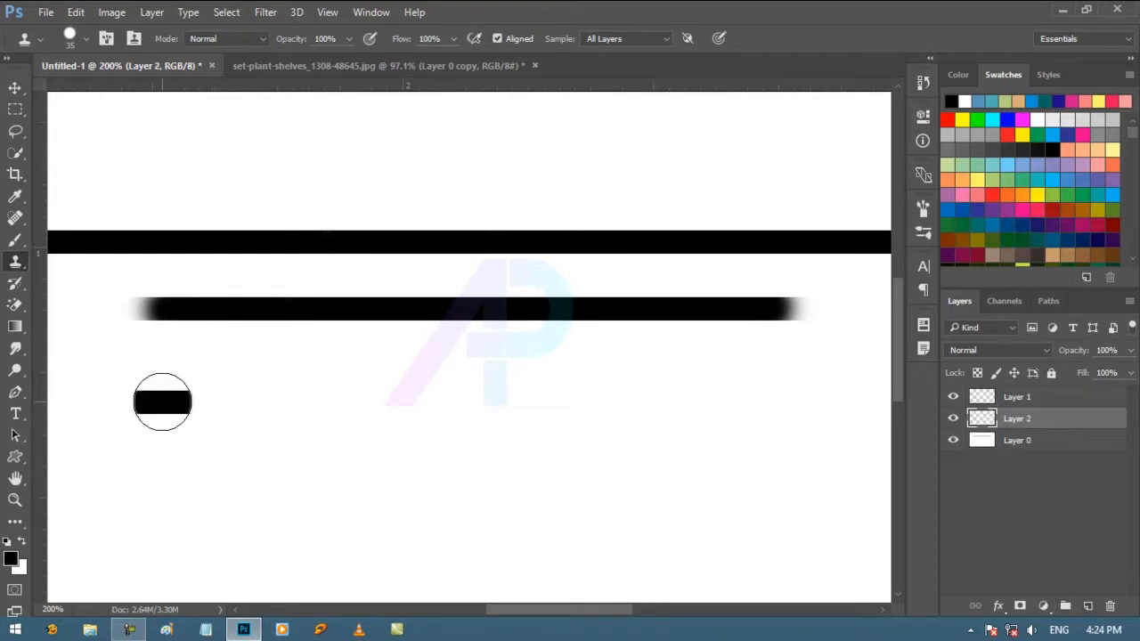
mouse_move(162, 402)
left_mouse_down()
mouse_move(699, 398)
mouse_move(190, 400)
left_mouse_up()
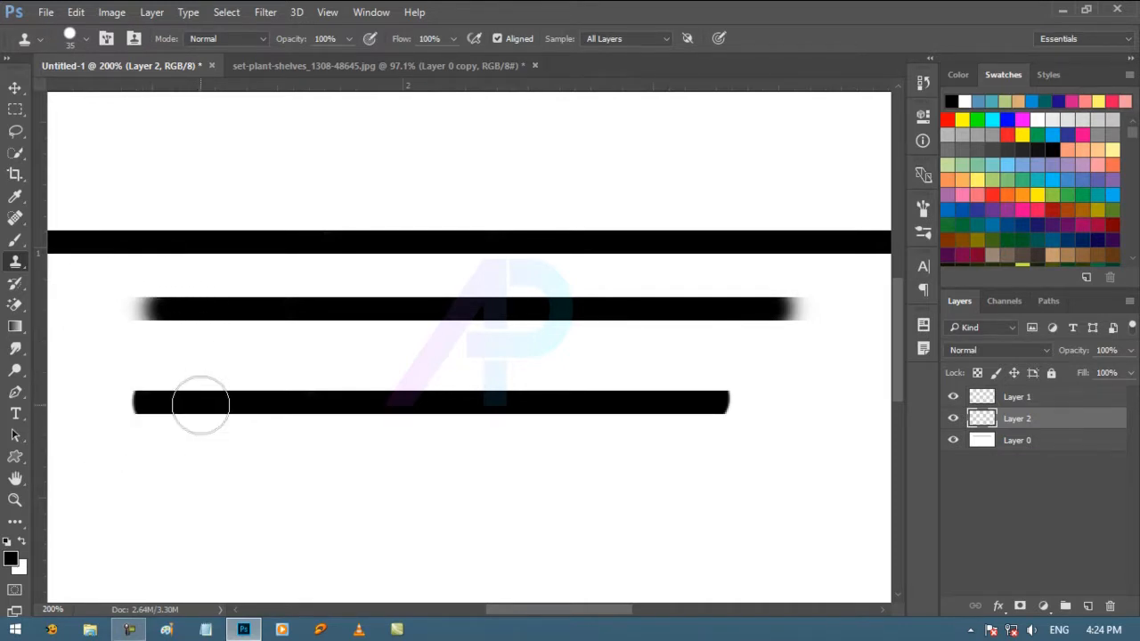
Step: Switch to the set-plant-shelves_1308-48645.jpg document, unlock its layer and duplicate it
left_click(316, 67)
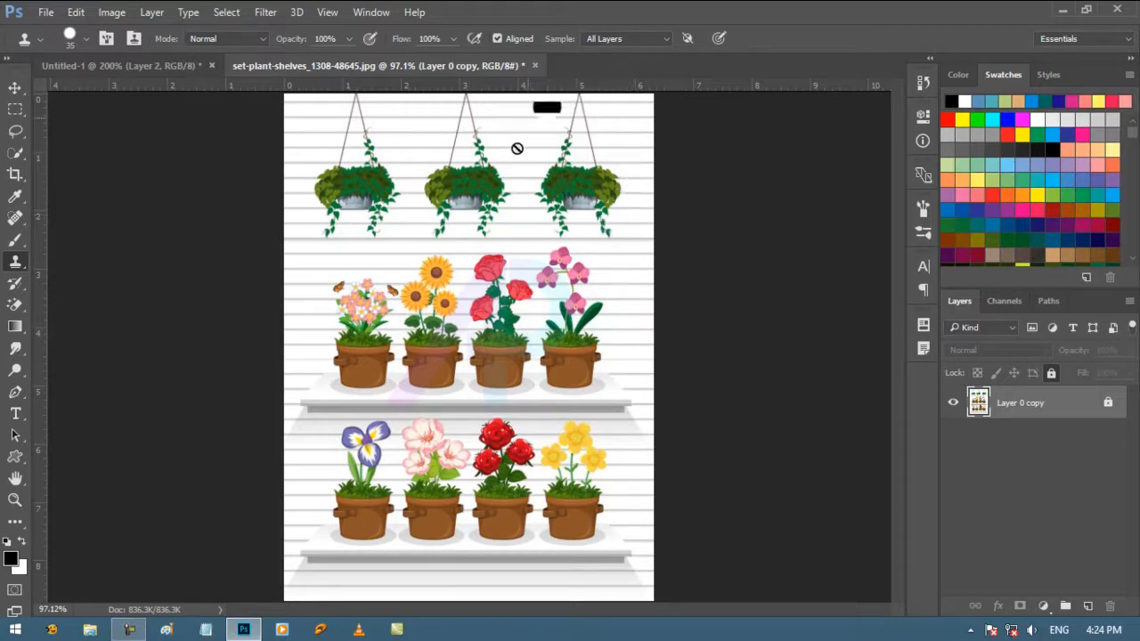
left_click(1109, 405)
left_click(14, 501)
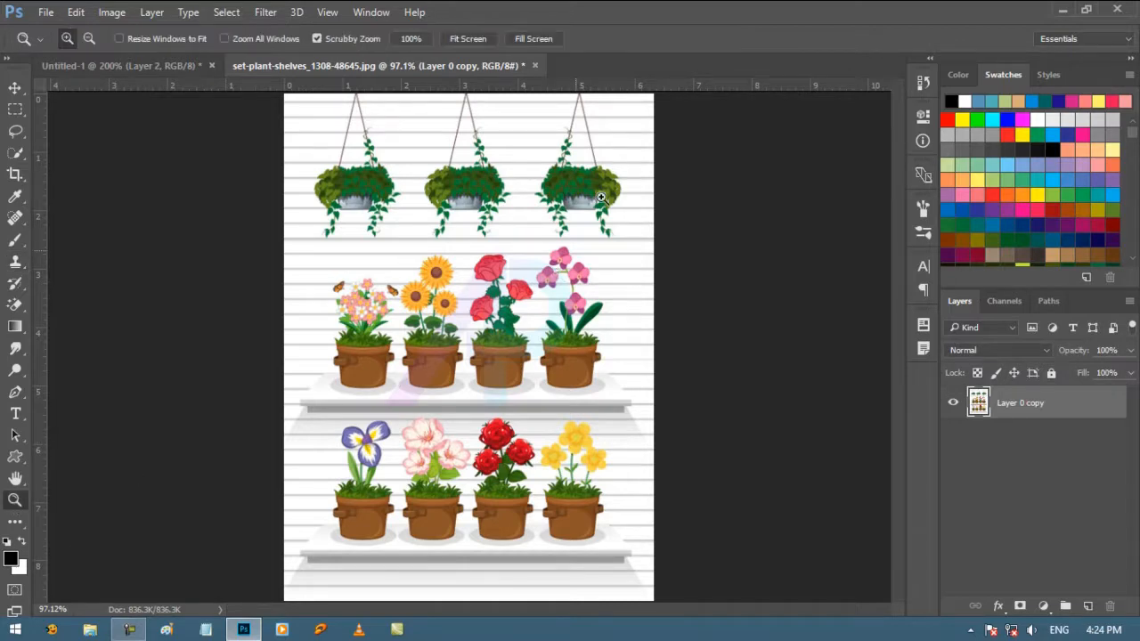
left_click(610, 120)
left_click(626, 114)
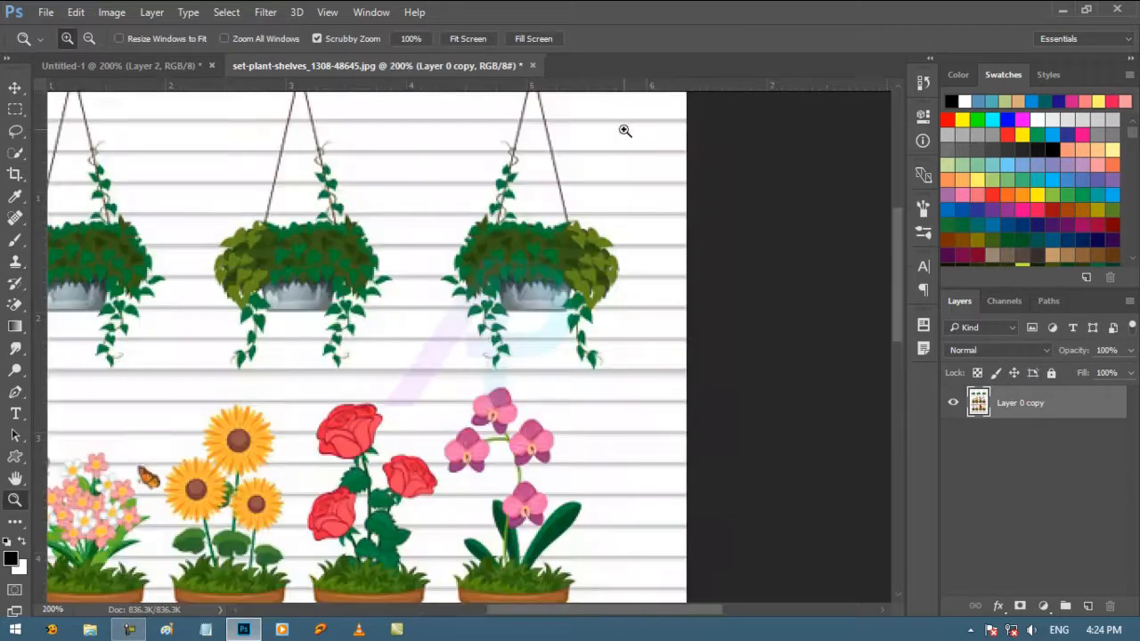
left_click(624, 127)
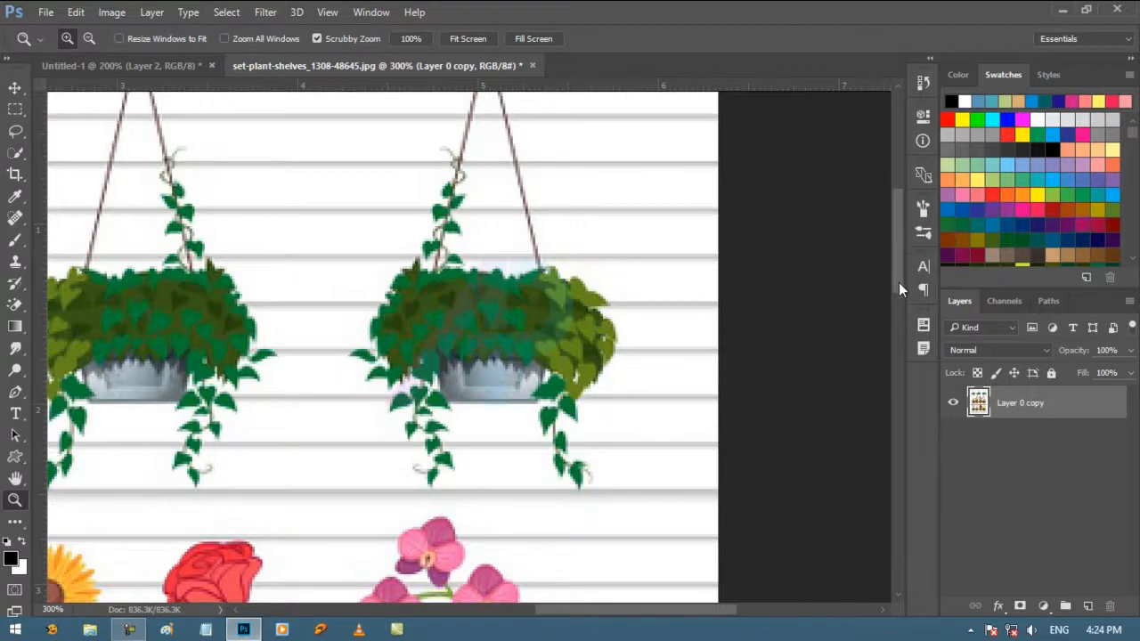
left_click_drag(898, 282, 894, 266)
left_click_drag(1058, 408, 1087, 605)
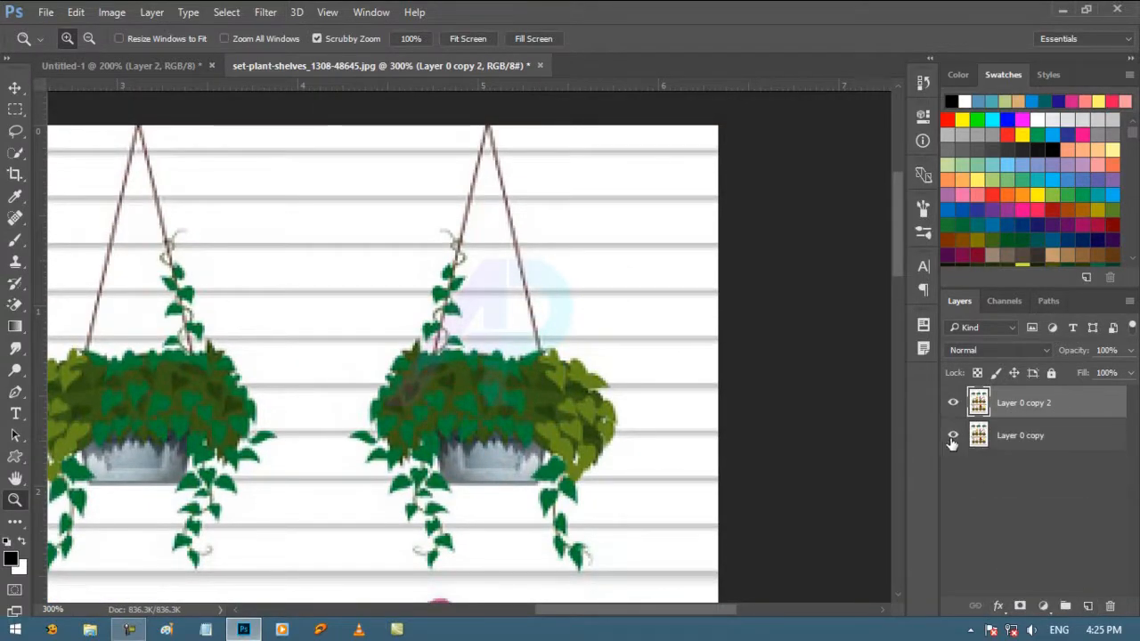
Step: Reduce the Clone Stamp brush to 15 px and clone the plain striped wall over the rightmost hanging basket
left_click(16, 262)
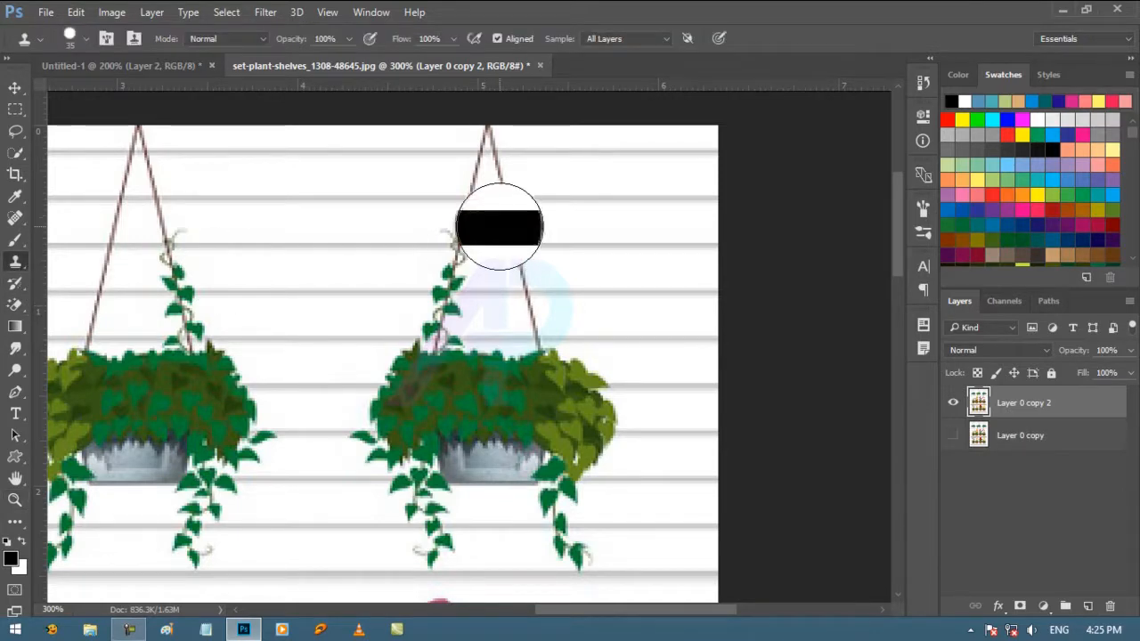
key("bracketleft")
key("bracketleft")
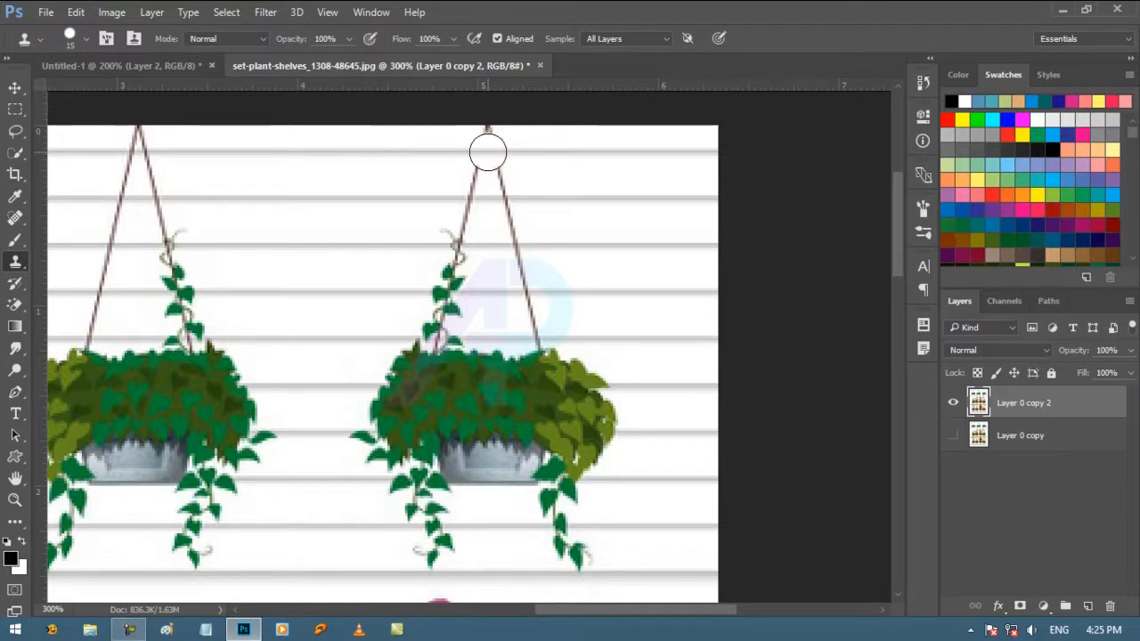
mouse_move(488, 151)
left_mouse_down()
mouse_move(474, 202)
mouse_move(483, 181)
mouse_move(496, 199)
mouse_move(460, 217)
mouse_move(509, 211)
mouse_move(454, 231)
mouse_move(443, 266)
mouse_move(471, 246)
mouse_move(448, 319)
mouse_move(521, 272)
mouse_move(436, 294)
mouse_move(344, 287)
mouse_move(396, 400)
mouse_move(533, 291)
mouse_move(393, 330)
mouse_move(479, 320)
mouse_move(401, 339)
mouse_move(483, 348)
left_mouse_up()
left_click(311, 384, "alt")
mouse_move(349, 402)
left_mouse_down()
mouse_move(375, 461)
mouse_move(406, 465)
mouse_move(420, 454)
mouse_move(416, 519)
mouse_move(450, 503)
mouse_move(460, 387)
mouse_move(494, 399)
mouse_move(515, 459)
mouse_move(531, 422)
mouse_move(534, 533)
mouse_move(563, 496)
mouse_move(539, 438)
mouse_move(562, 419)
mouse_move(582, 351)
mouse_move(588, 453)
left_mouse_up()
Step: View the whole image and compare the retouched duplicate layer with the original by toggling its visibility
key("ctrl+0")
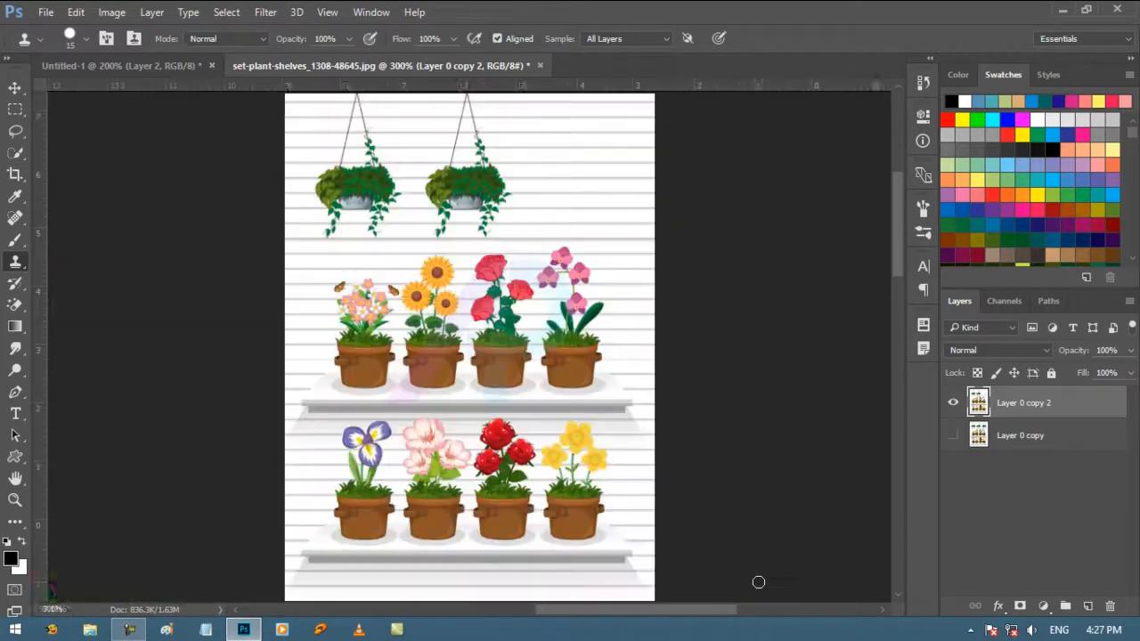
key("v")
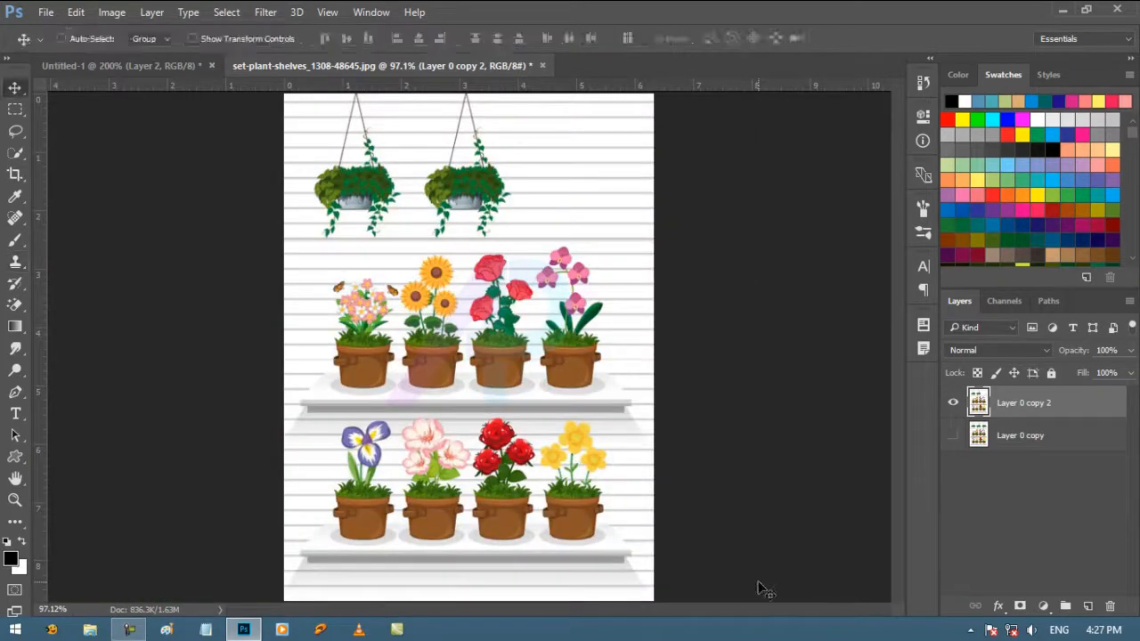
left_click(952, 404)
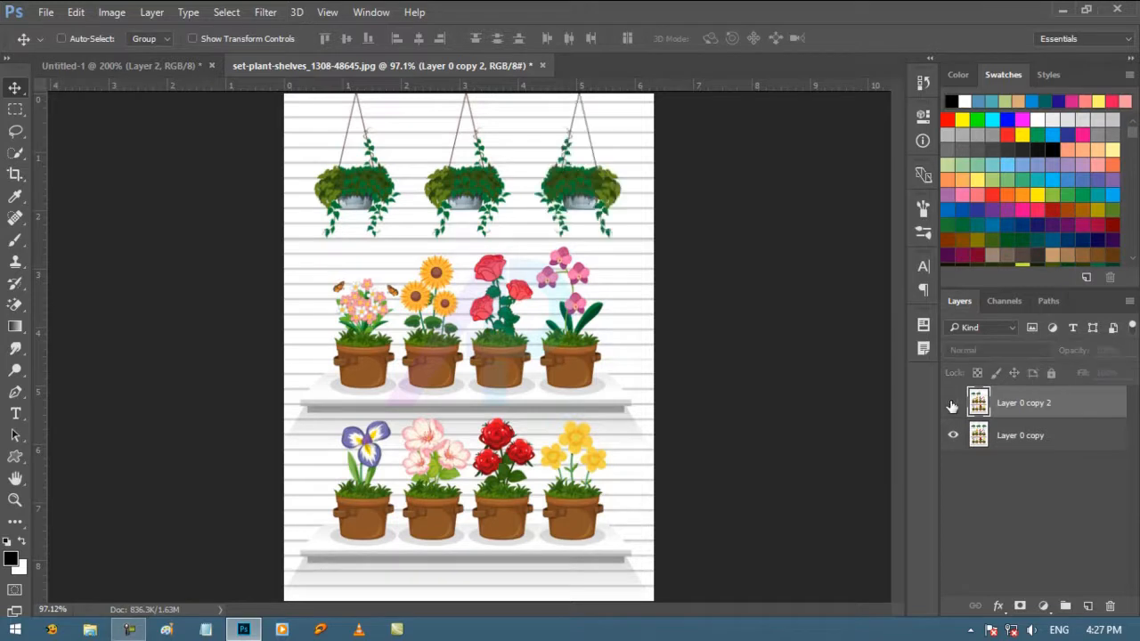
left_click(951, 404)
left_click(951, 405)
left_click(952, 405)
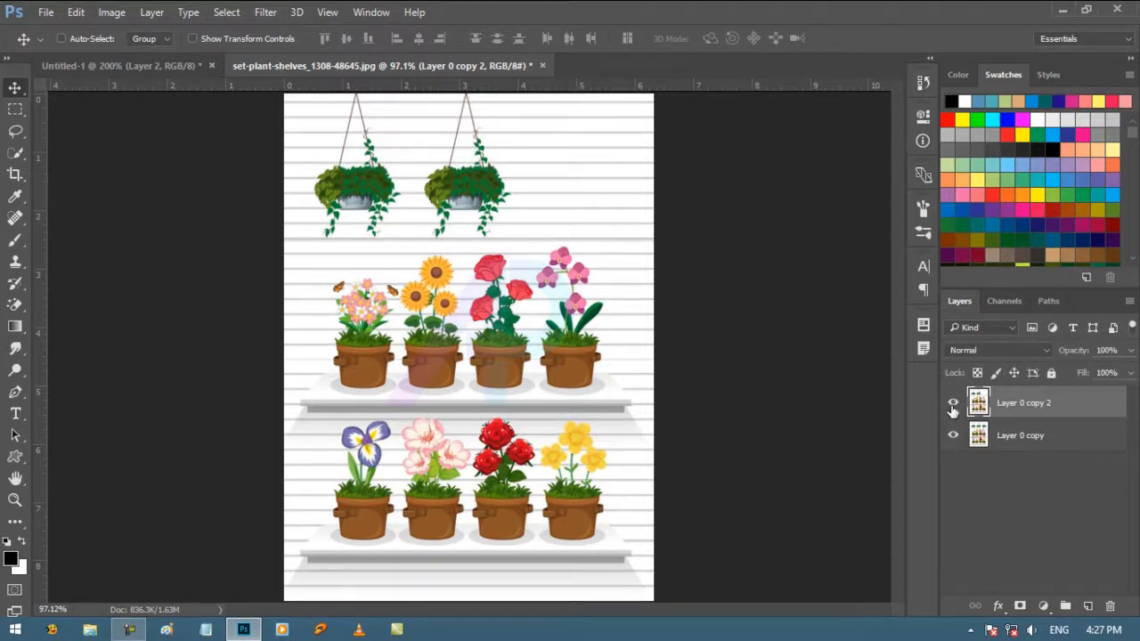
left_click(952, 405)
left_click(952, 404)
Step: Sample the rope of the middle hanging basket and clone its ropes and foliage onto the empty wall to its right
left_click(14, 500)
left_click(484, 107)
left_click(484, 107)
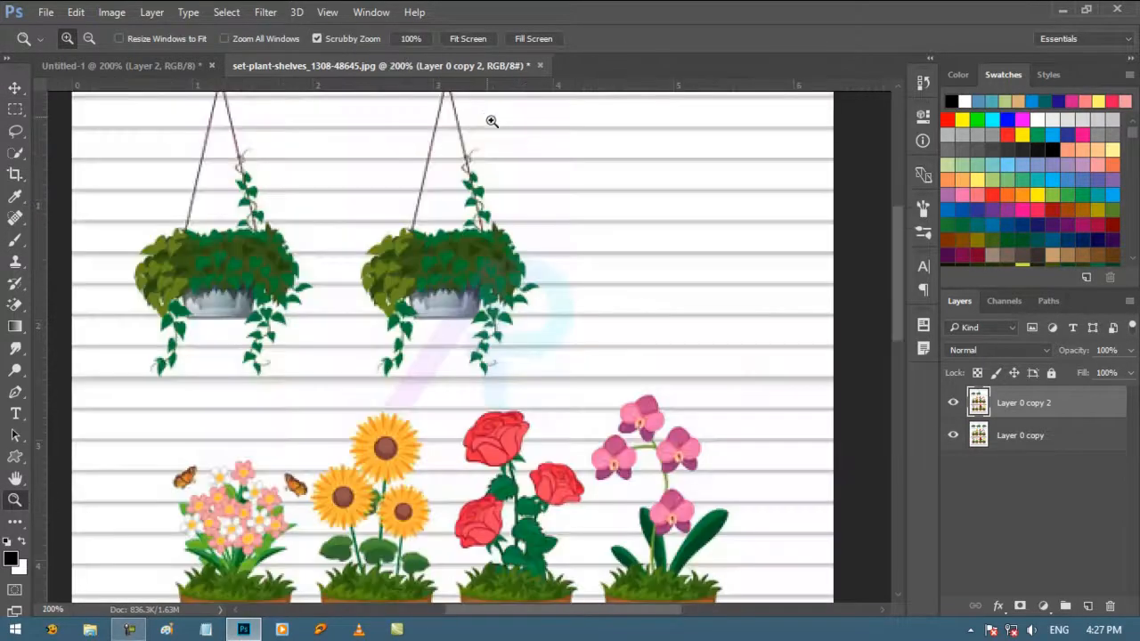
left_click(489, 119)
scroll(672, 234, "up", 3)
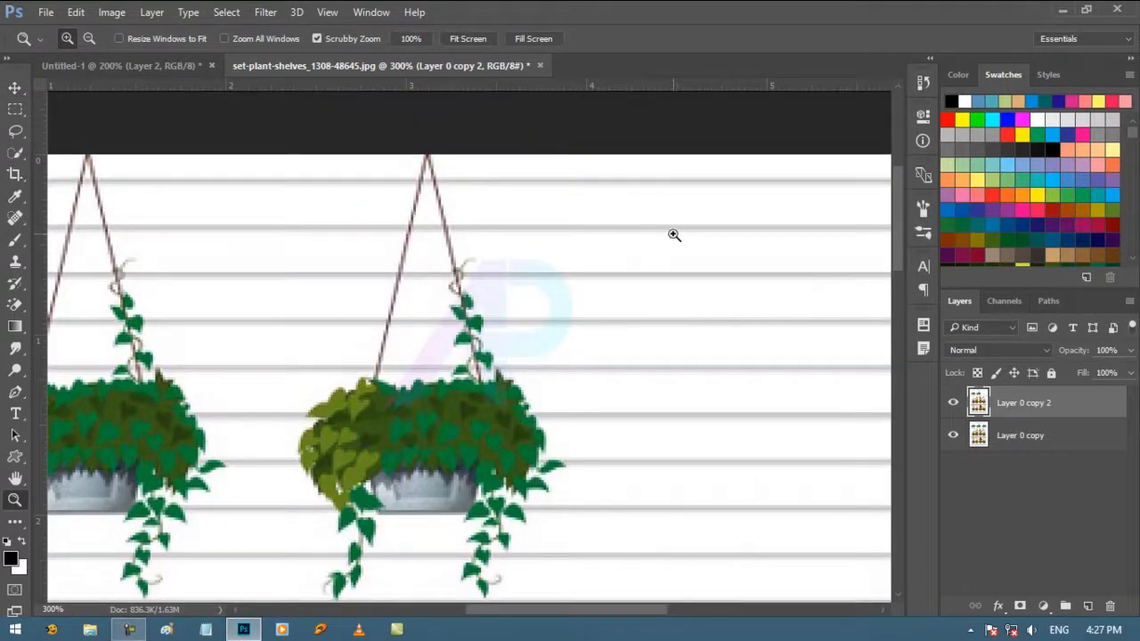
left_click(16, 261)
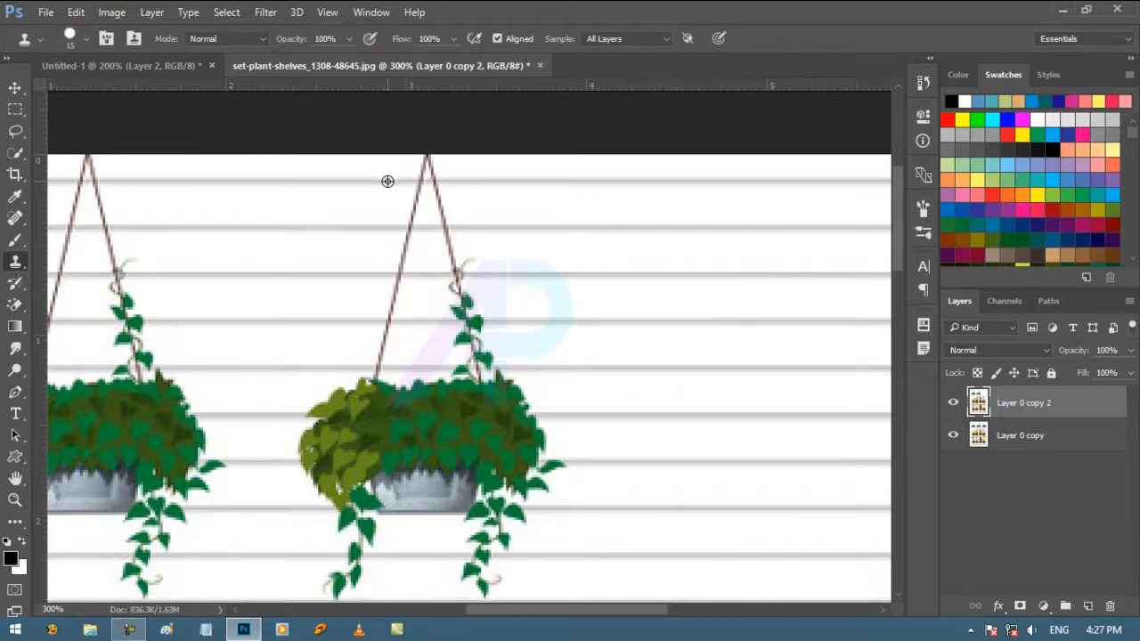
left_click(387, 181, "alt")
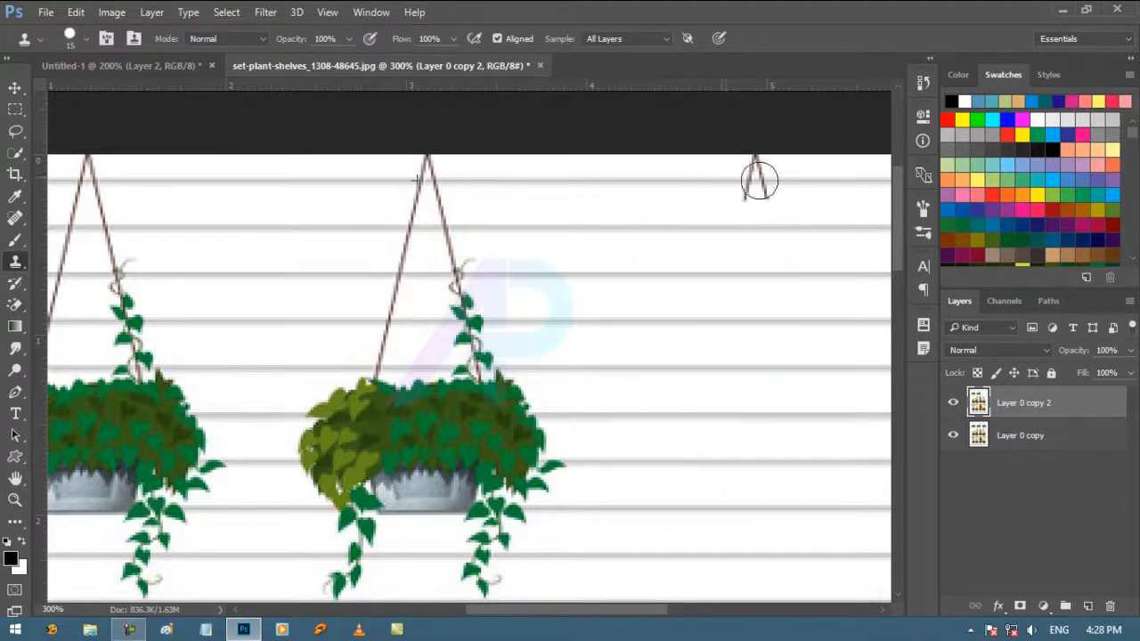
mouse_move(758, 181)
left_mouse_down()
mouse_move(724, 498)
mouse_move(644, 557)
mouse_move(663, 575)
left_mouse_up()
Step: Complete the right side and trailing vines of the cloned basket, and compare the duplicate layer with the original
scroll(904, 276, "down", 3)
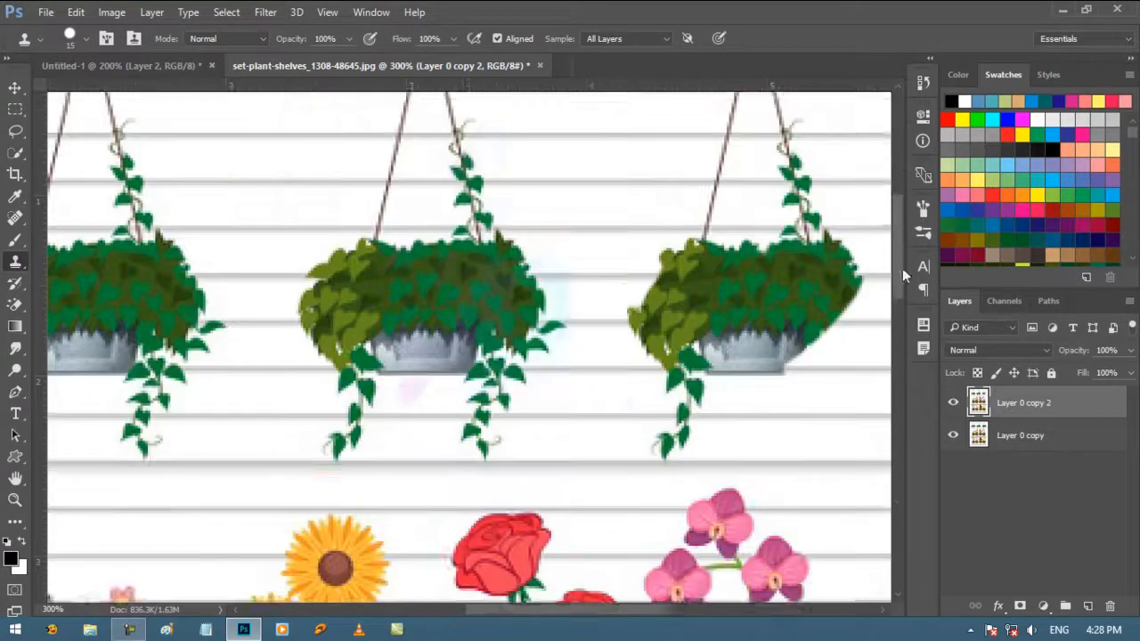
left_click_drag(559, 610, 589, 610)
mouse_move(570, 432)
left_mouse_down()
mouse_move(721, 345)
mouse_move(678, 204)
mouse_move(737, 343)
mouse_move(663, 443)
mouse_move(518, 456)
mouse_move(711, 257)
left_mouse_up()
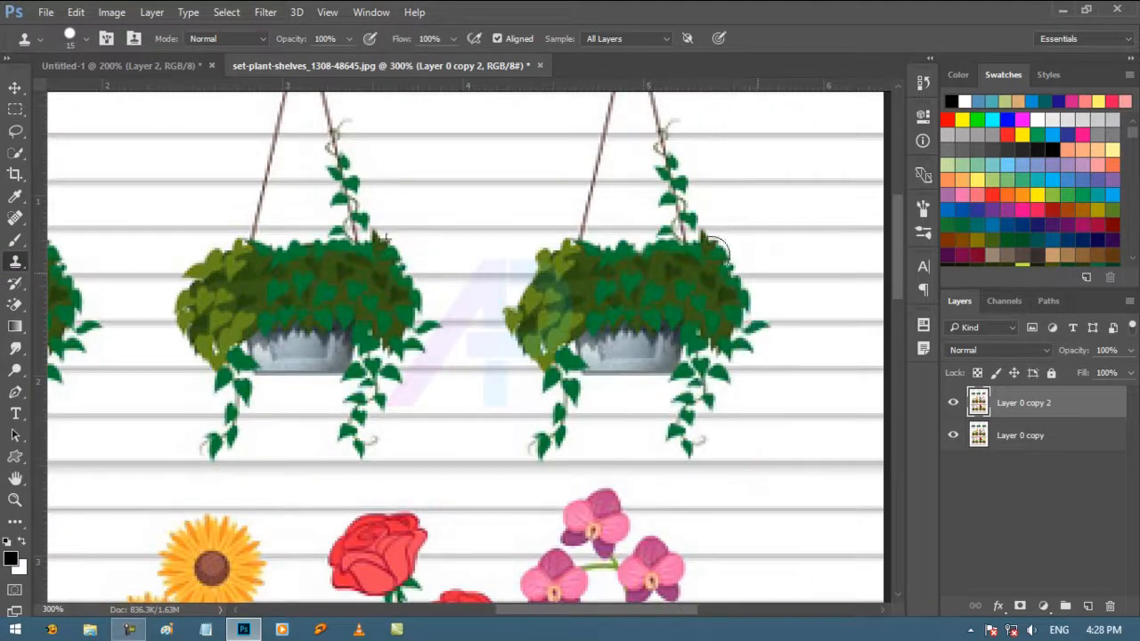
key("ctrl+0")
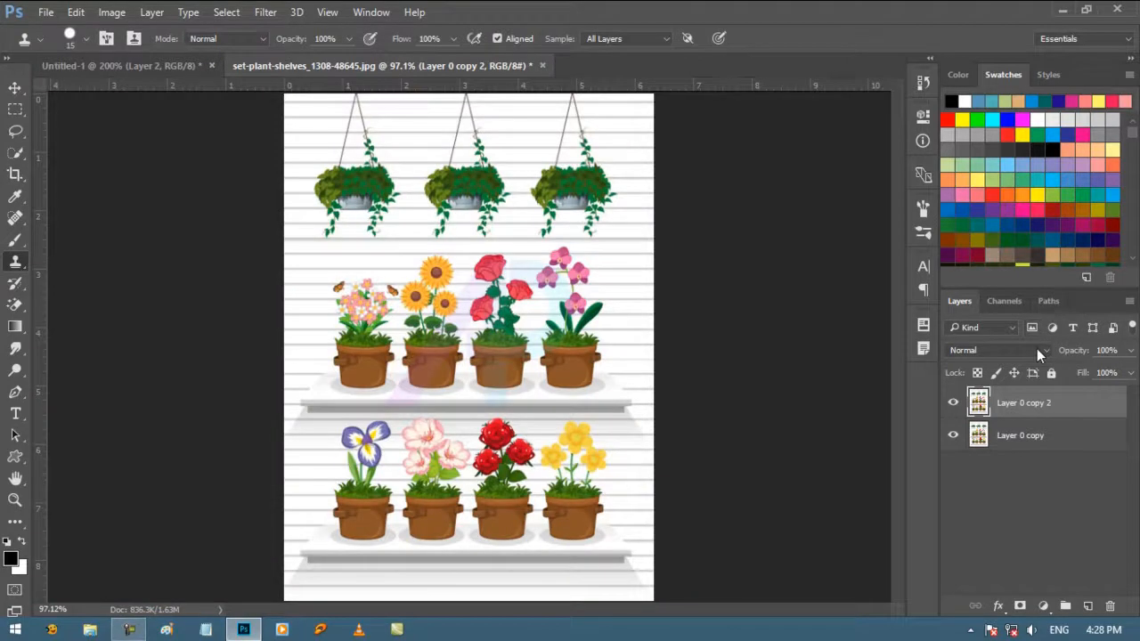
left_click(953, 404)
left_click(954, 406)
left_click(953, 405)
left_click(953, 405)
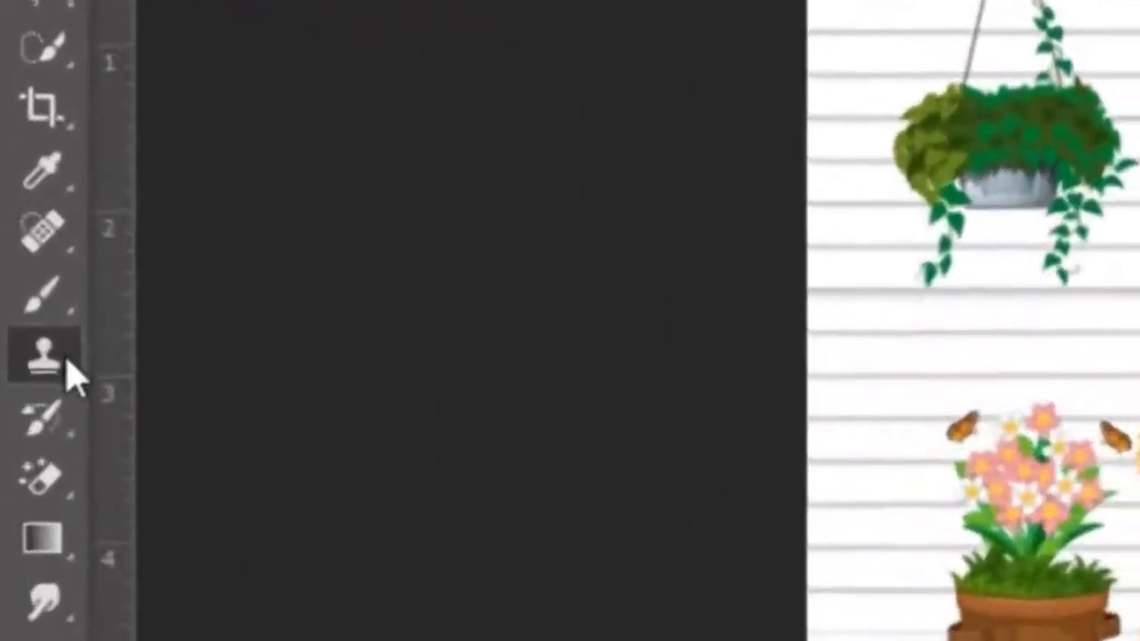
right_click(67, 365)
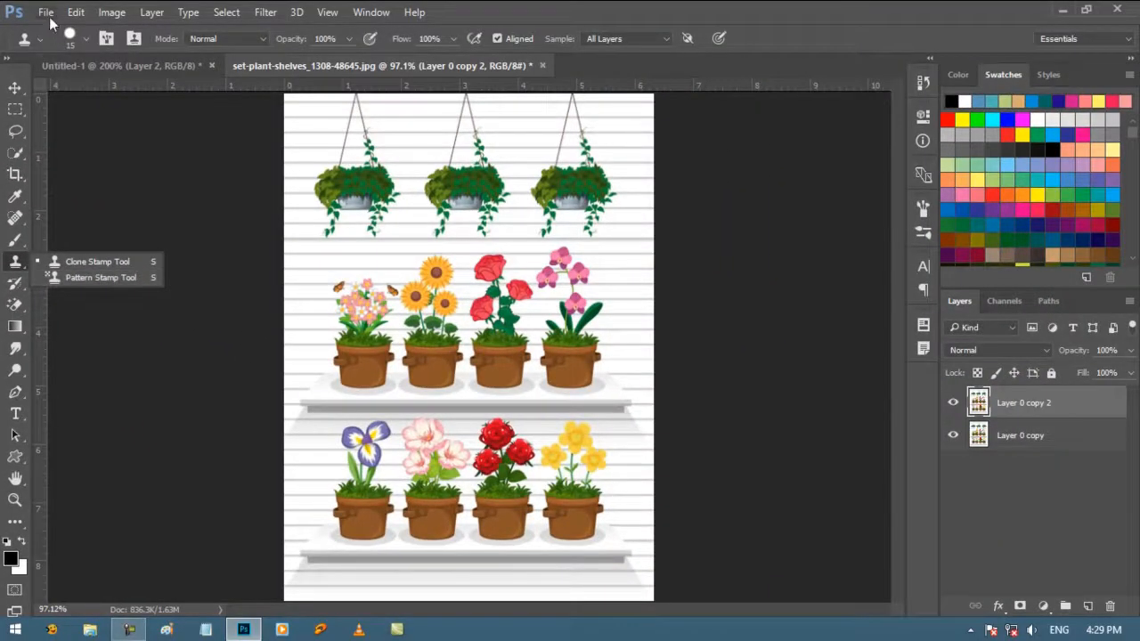
left_click(45, 12)
Step: Create a new document using the Default Photoshop Size document type
left_click(46, 13)
left_click(53, 31)
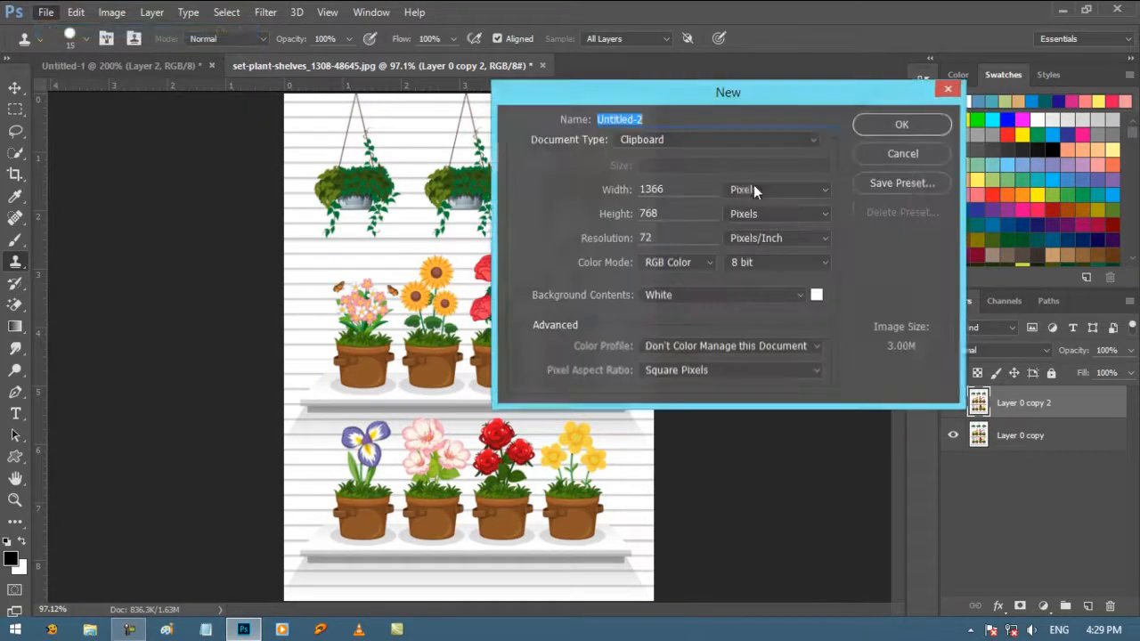
left_click(724, 141)
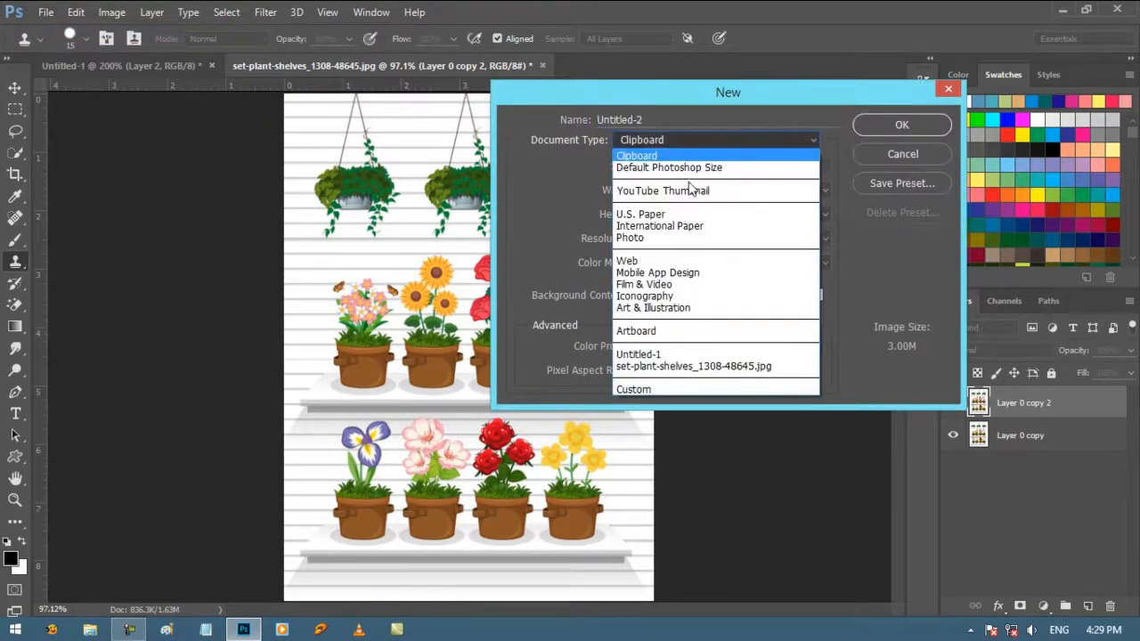
left_click(685, 171)
left_click(919, 128)
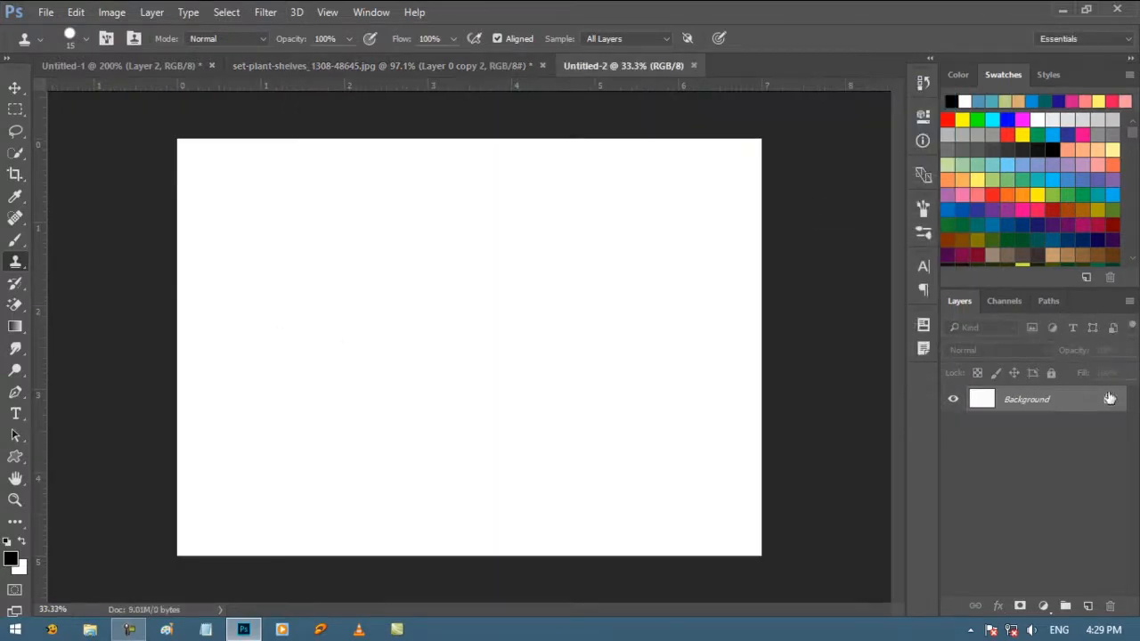
Step: Unlock the Background into a regular layer and activate the Pattern Stamp tool
left_click(1109, 399)
right_click(16, 265)
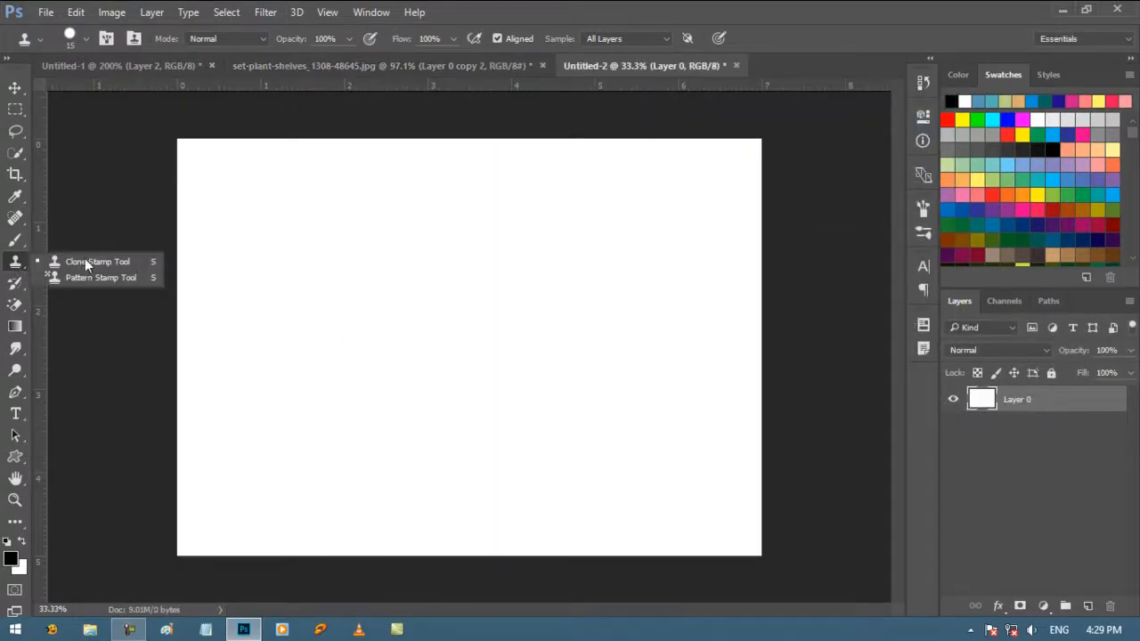
left_click(84, 276)
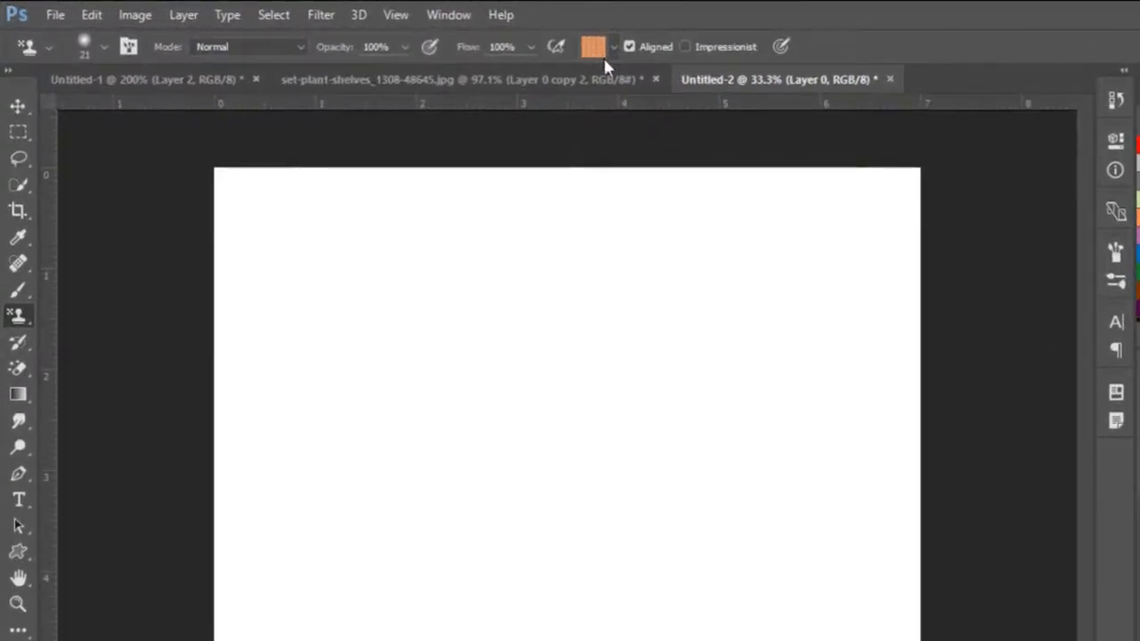
Step: Replace the Pattern Stamp's available presets with the Patterns library
left_click(610, 48)
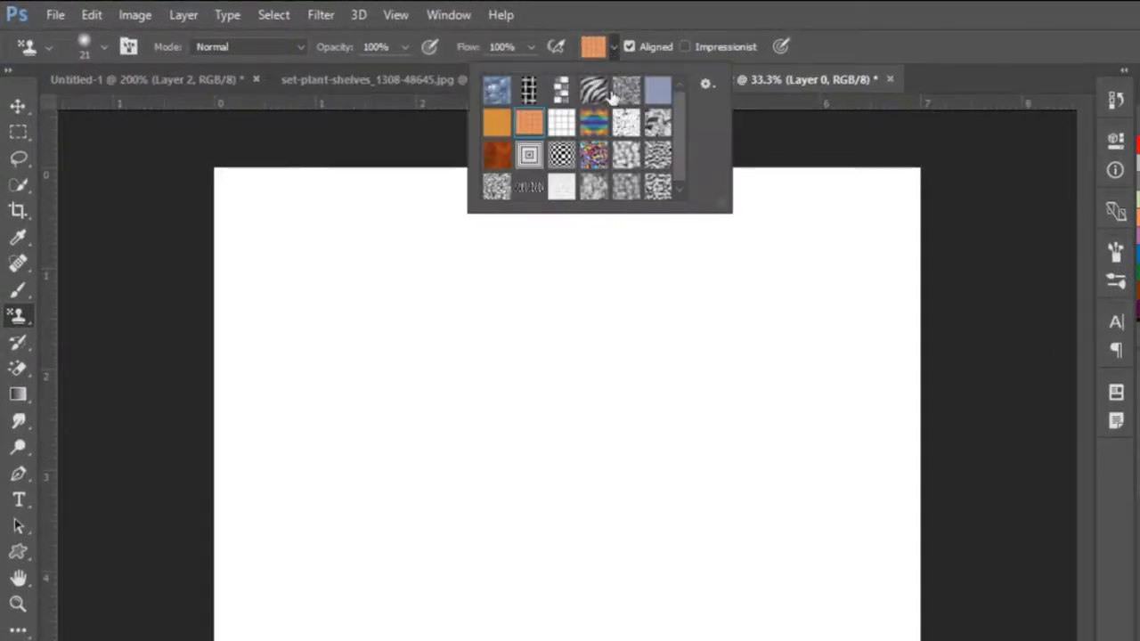
left_click(705, 84)
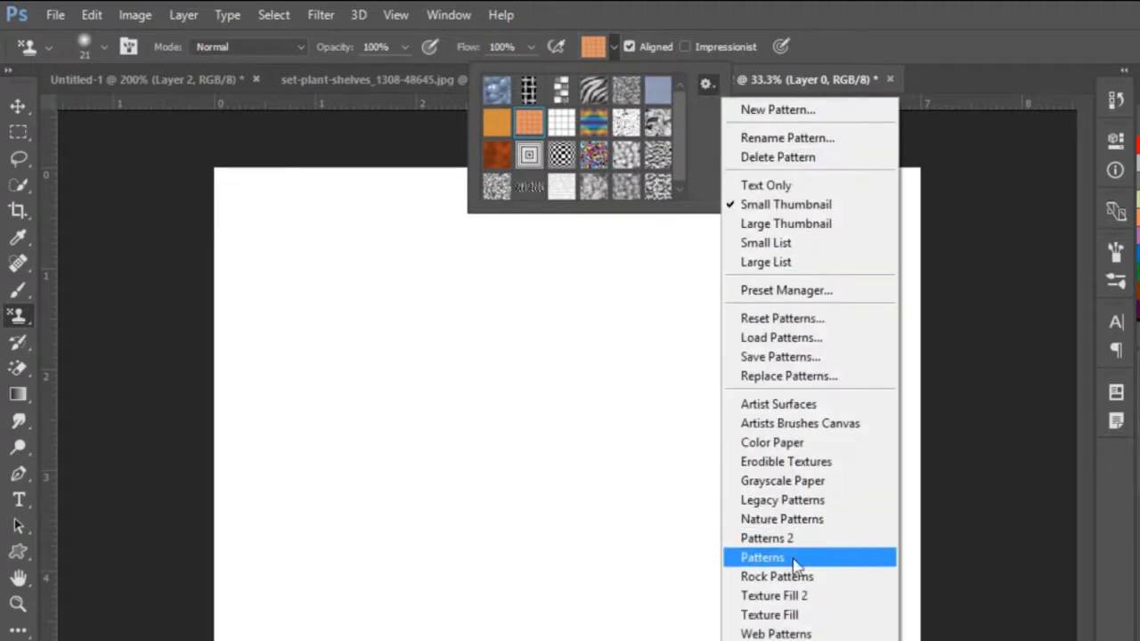
left_click(795, 558)
left_click(639, 305)
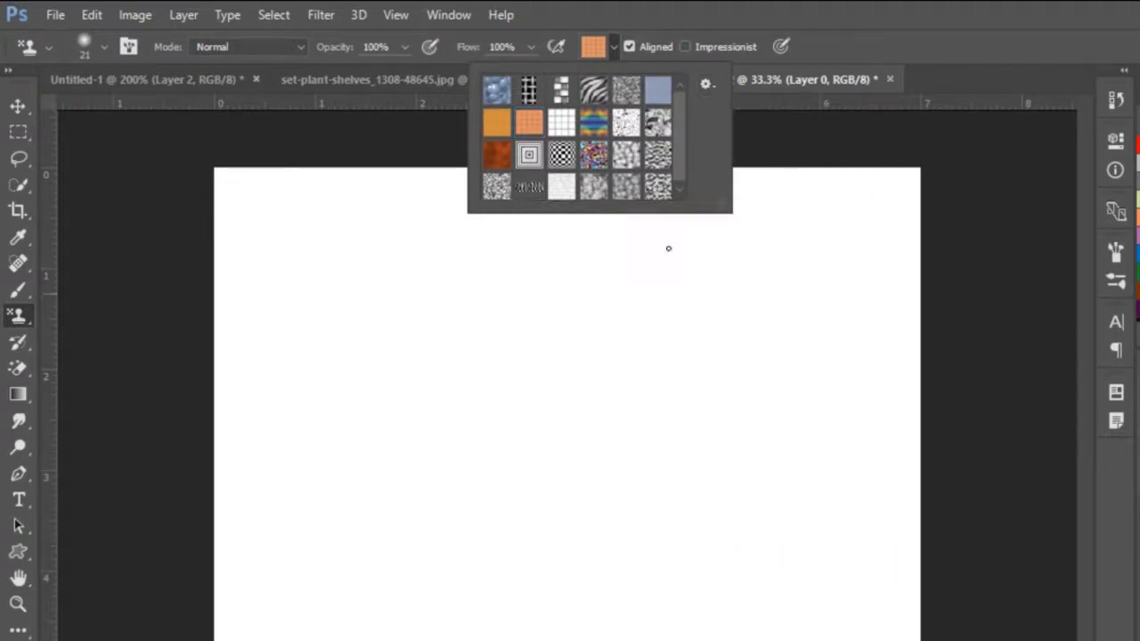
Step: Replace the pattern presets with the Texture Fill 2 library, and bring back the Patterns library
left_click(705, 85)
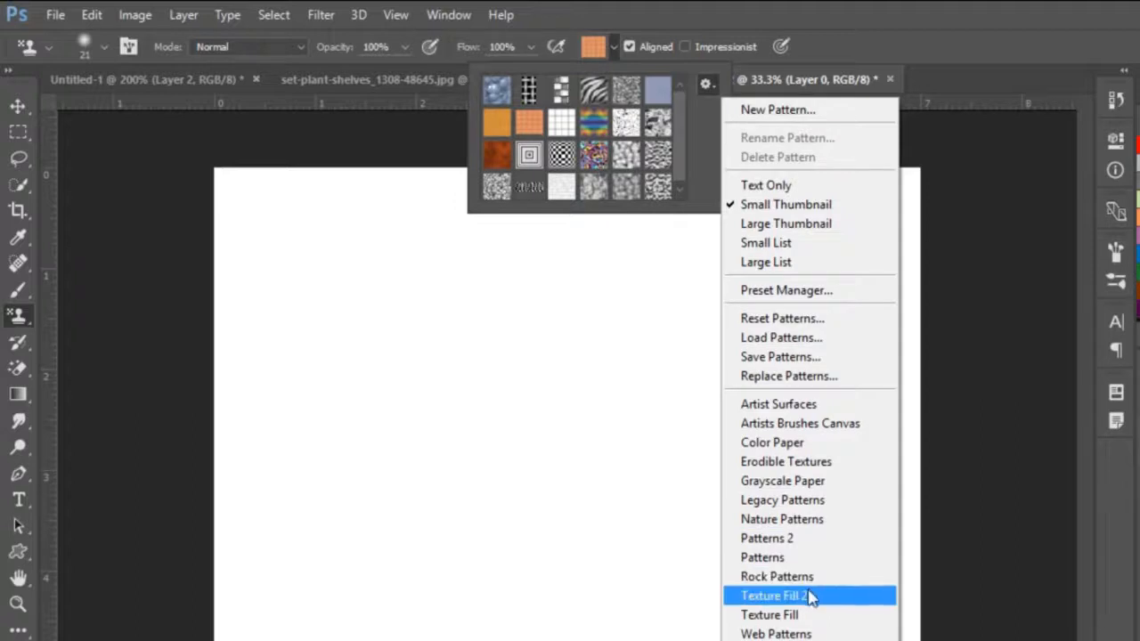
left_click(811, 595)
left_click(632, 305)
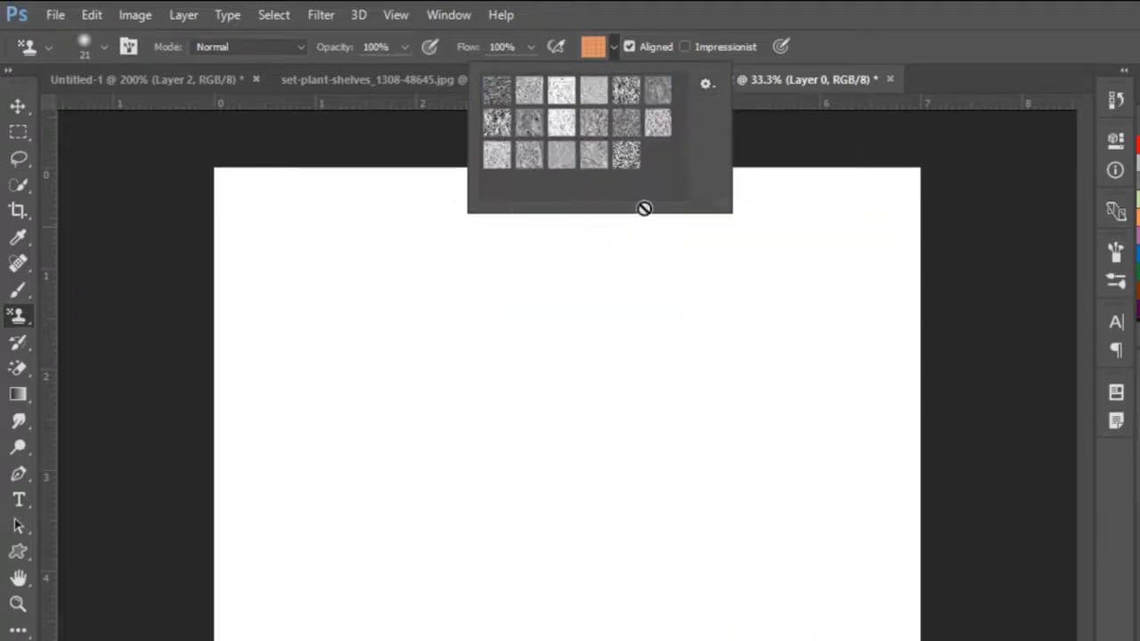
left_click(705, 85)
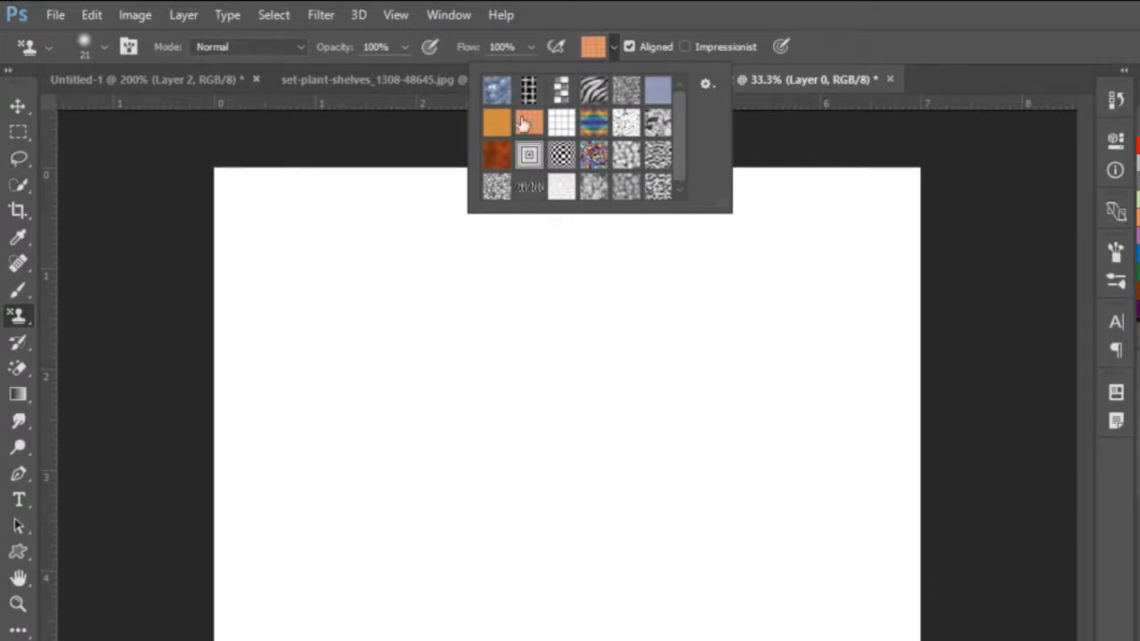
Step: Choose the plain orange pattern and paint a patch in the canvas's upper left with a size 100 brush, extending it with size 250
double_click(503, 131)
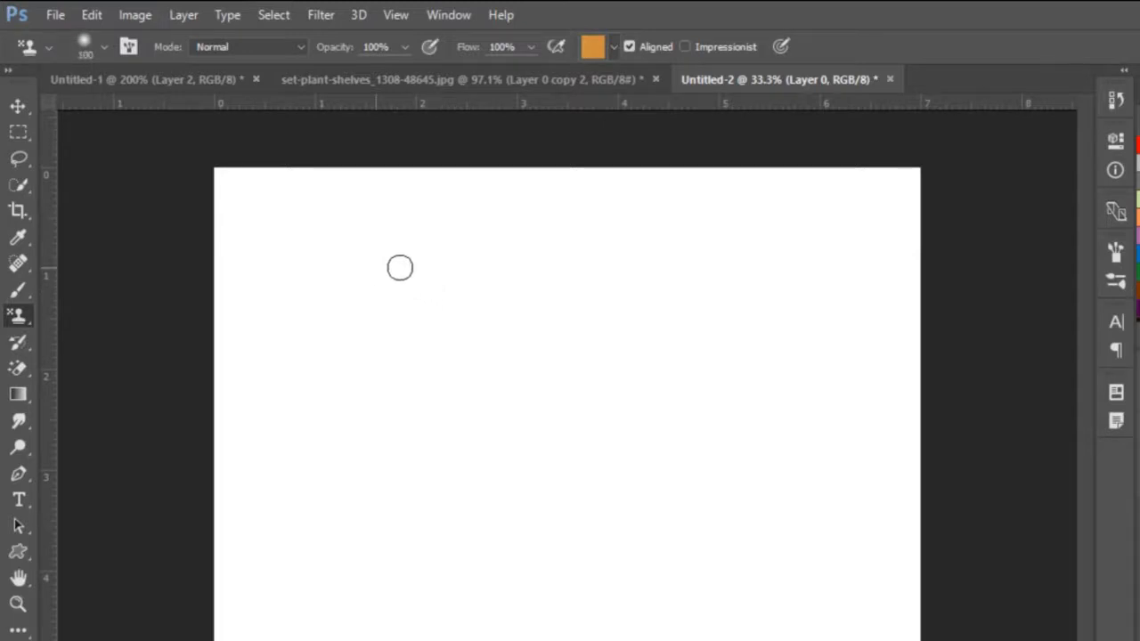
mouse_move(400, 267)
left_mouse_down()
mouse_move(488, 265)
mouse_move(373, 280)
mouse_move(529, 284)
mouse_move(390, 294)
mouse_move(359, 311)
mouse_move(521, 338)
mouse_move(393, 362)
mouse_move(478, 372)
mouse_move(468, 397)
left_mouse_up()
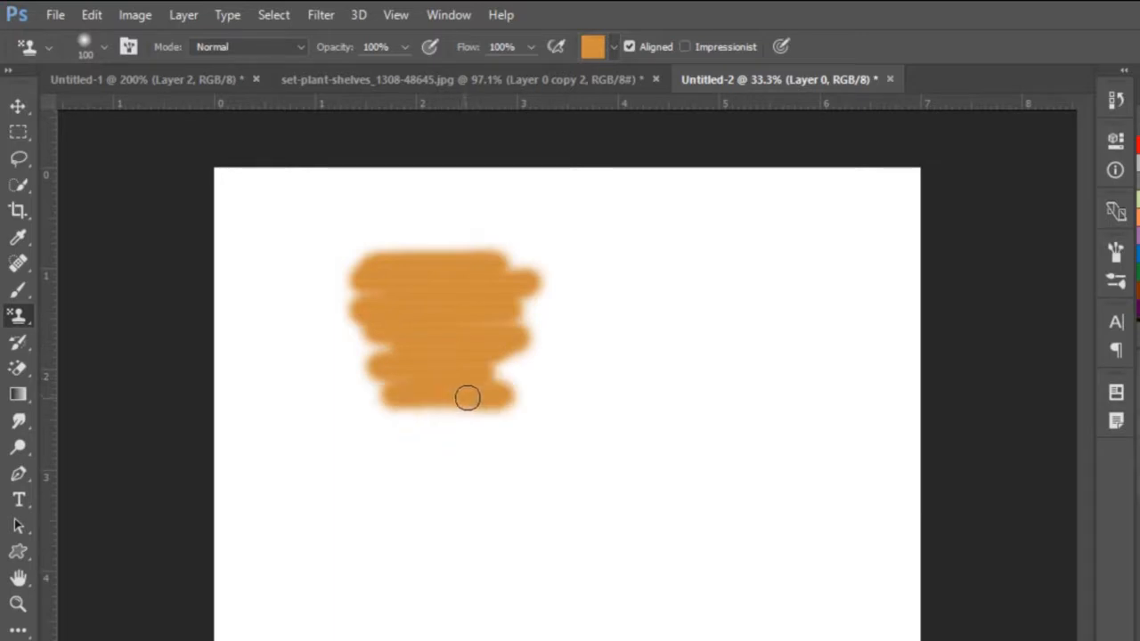
key("bracketright")
key("bracketright")
key("bracketright")
key("bracketright")
key("bracketright")
mouse_move(374, 386)
left_mouse_down()
mouse_move(468, 418)
mouse_move(529, 413)
mouse_move(520, 407)
mouse_move(541, 338)
mouse_move(514, 330)
left_mouse_up()
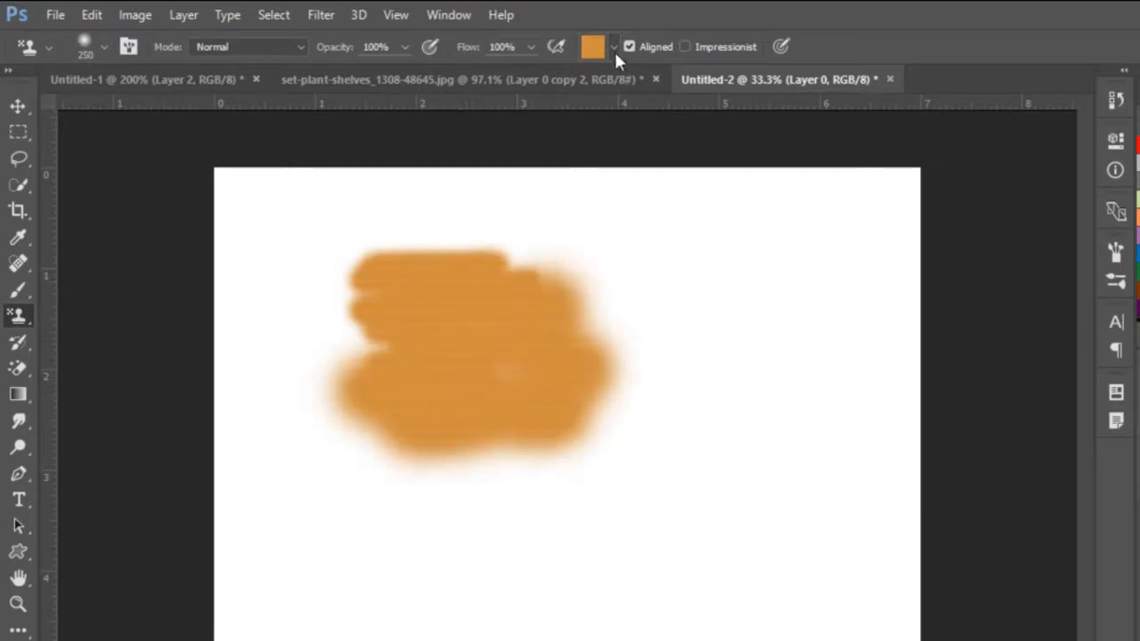
Step: Choose the black-and-white zebra-stripe pattern, paint it on the canvas to the right of the orange patch, and reduce the brush size
left_click(614, 49)
double_click(587, 98)
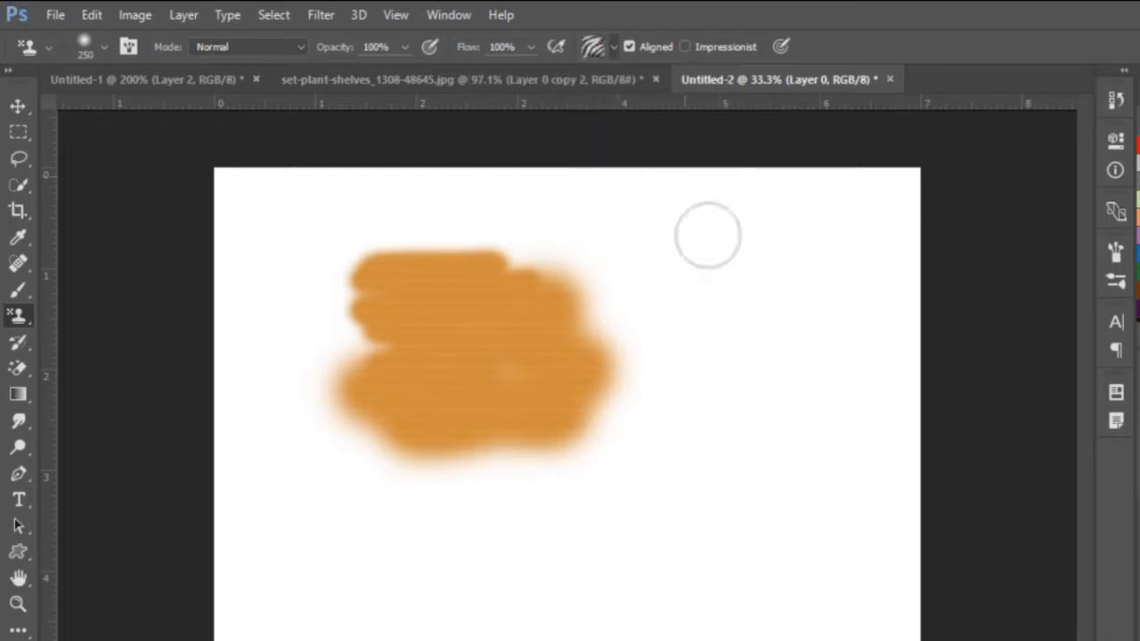
mouse_move(799, 297)
left_mouse_down()
mouse_move(765, 301)
mouse_move(798, 294)
mouse_move(755, 261)
mouse_move(749, 348)
mouse_move(788, 353)
mouse_move(768, 362)
mouse_move(773, 322)
mouse_move(786, 334)
mouse_move(746, 354)
mouse_move(779, 351)
mouse_move(765, 378)
left_mouse_up()
key("bracketleft")
key("bracketleft")
key("bracketleft")
key("bracketleft")
key("bracketleft")
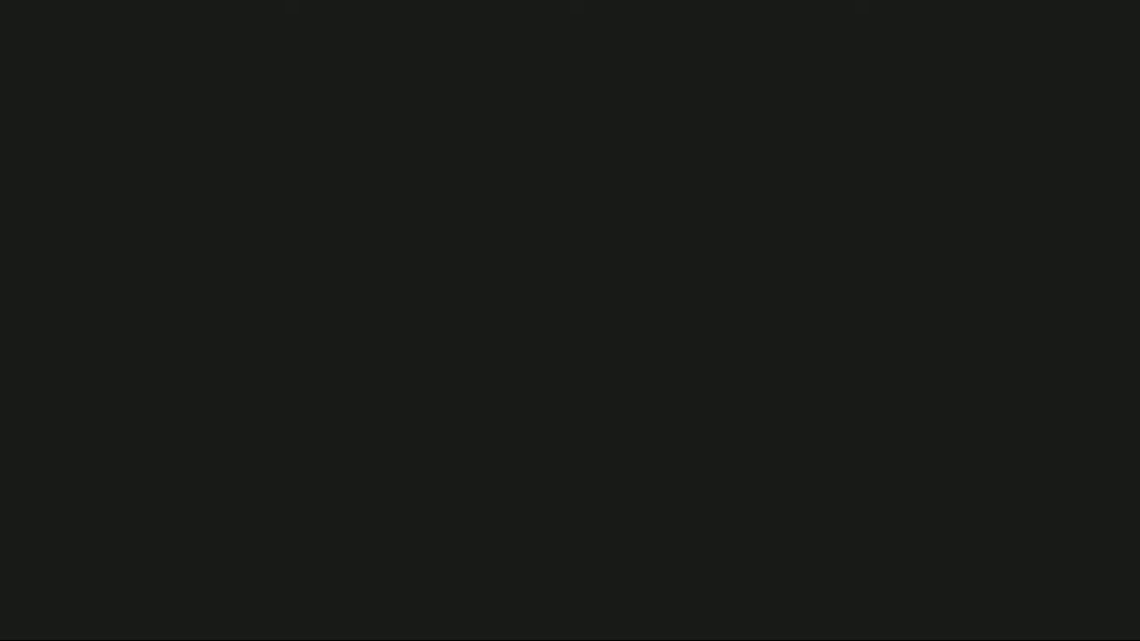